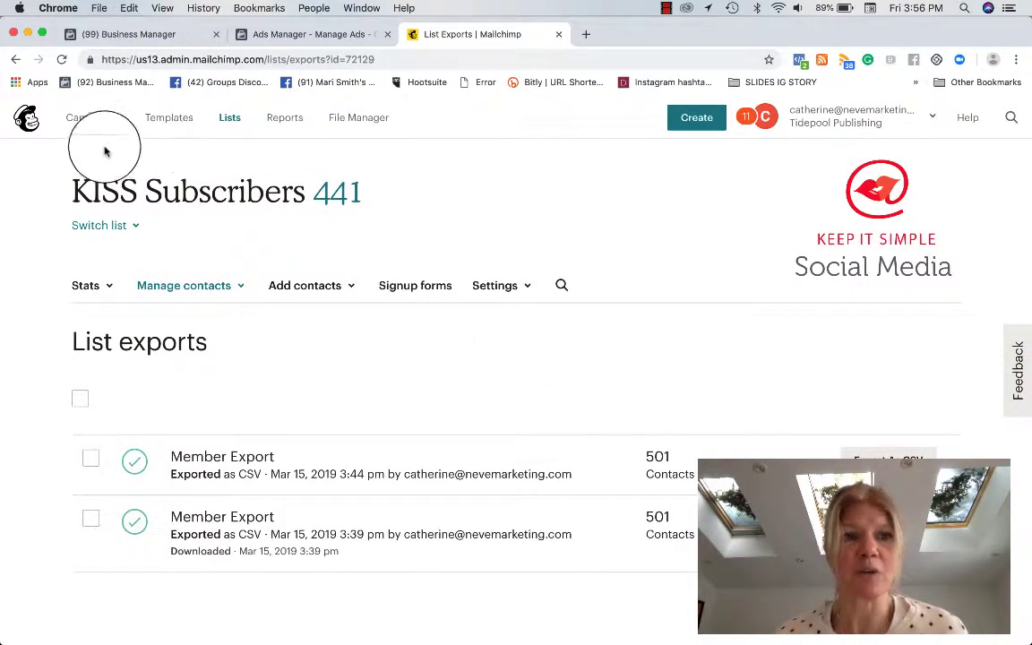
Step: Export the KISS Subscribers list from the Mailchimp lists and download the newest member export as CSV
click(231, 122)
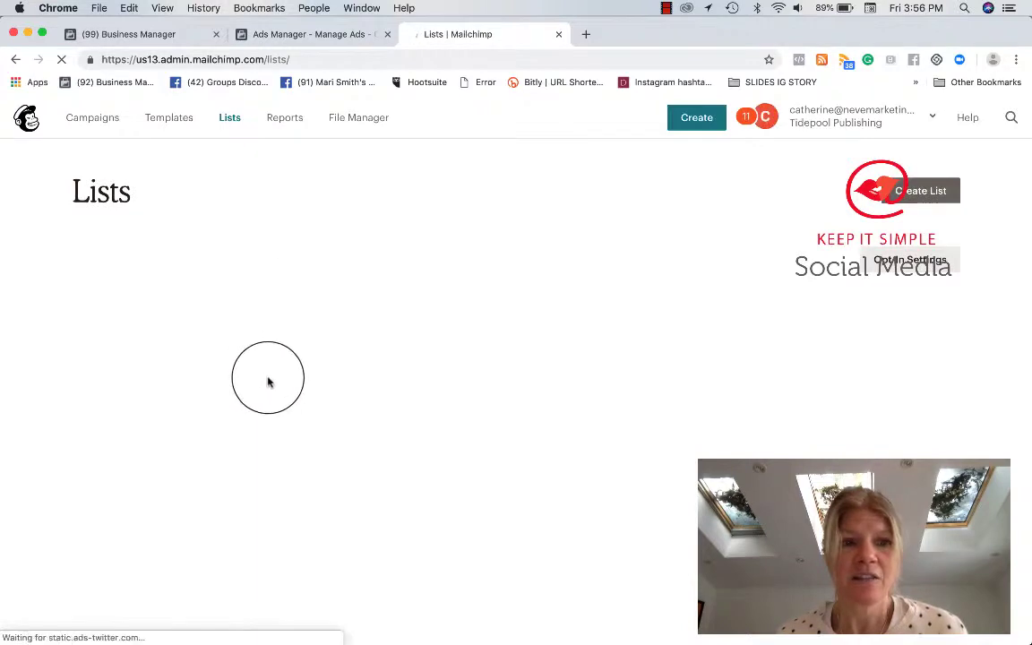
click(198, 387)
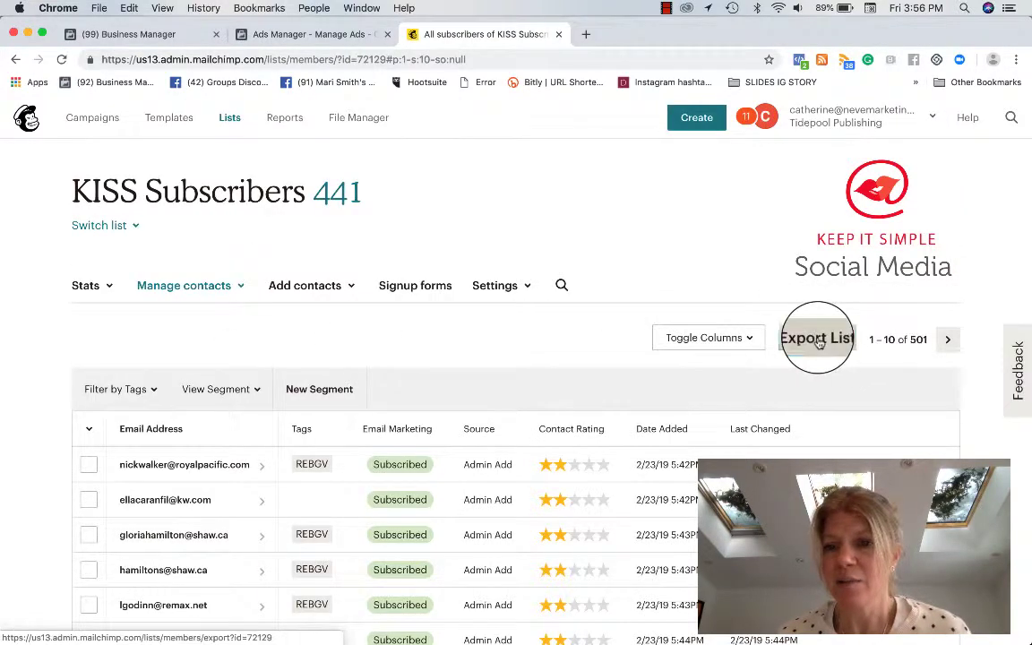
click(817, 340)
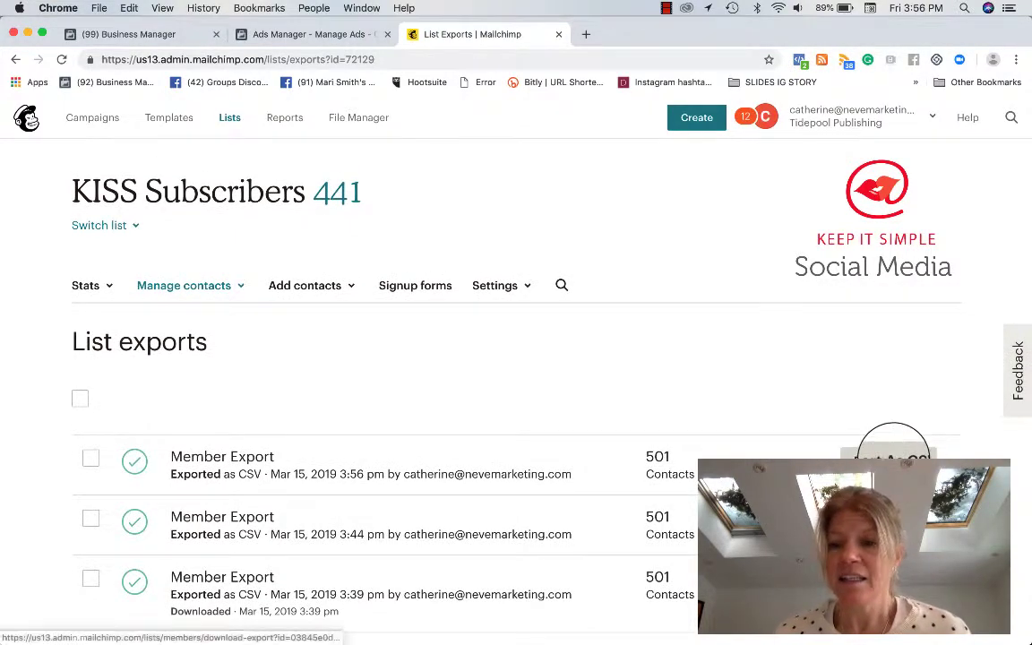
click(888, 457)
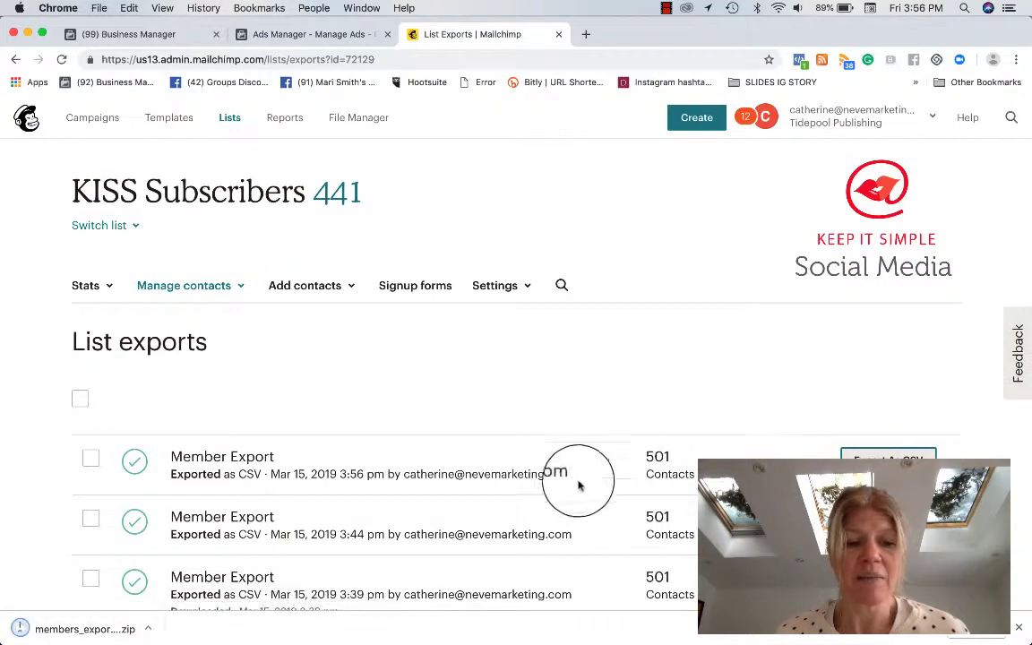
Step: Switch to Excel, open the recent workbook "clean lizt" and widen column A to fit the email addresses
mouse_move(18, 638)
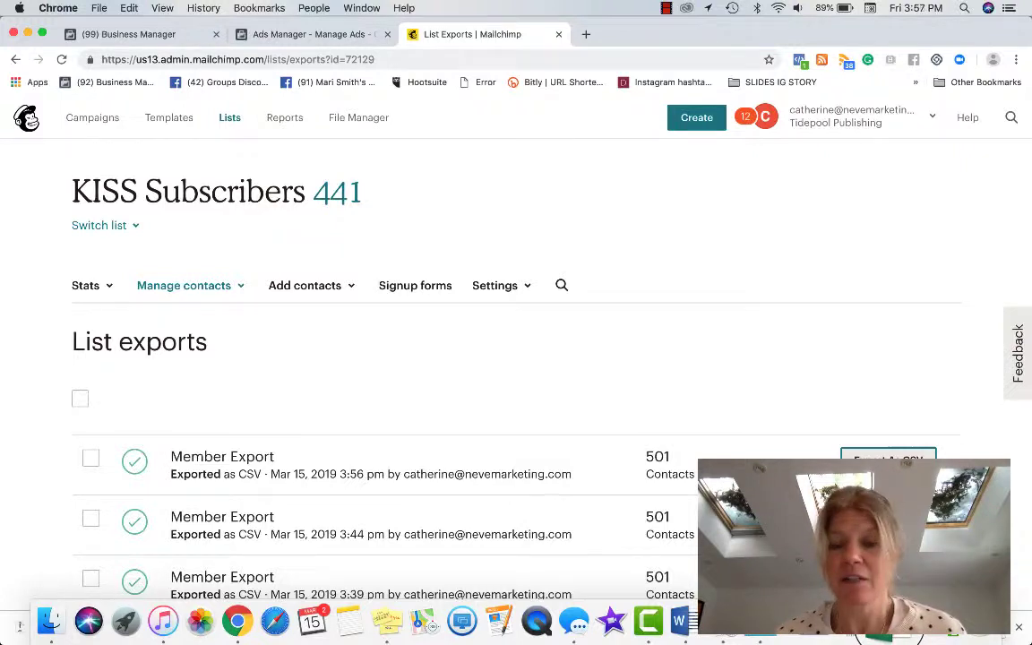
click(723, 621)
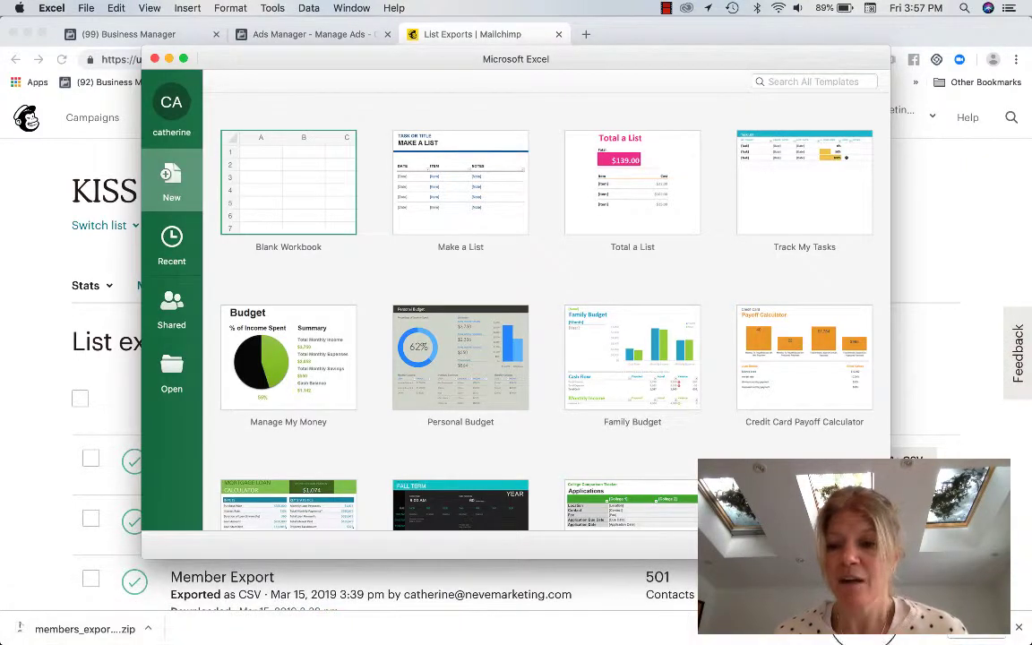
click(86, 8)
mouse_move(146, 67)
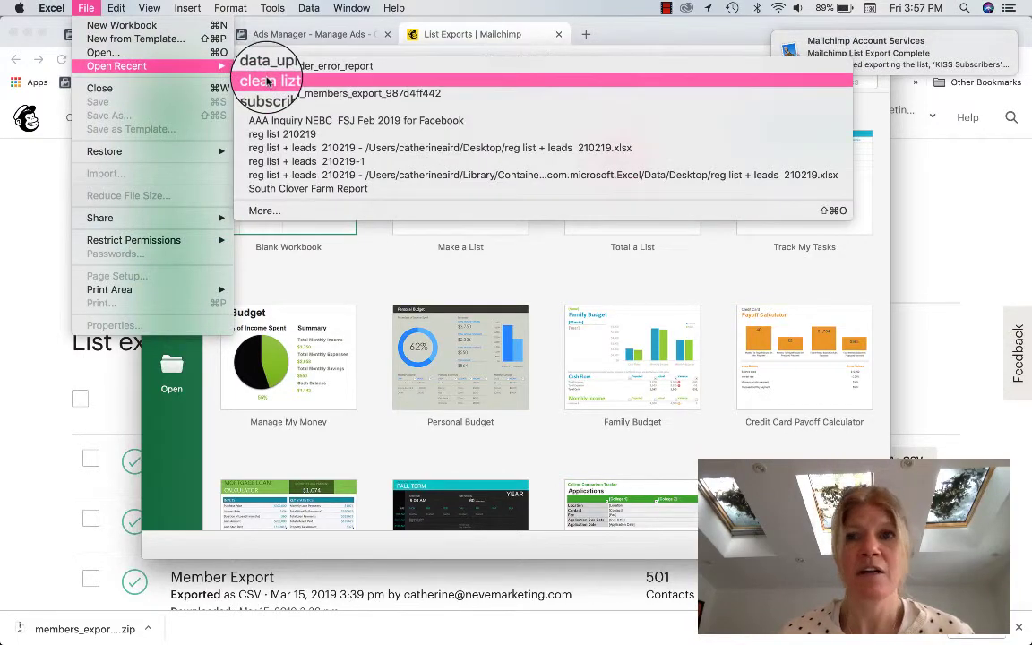
click(268, 79)
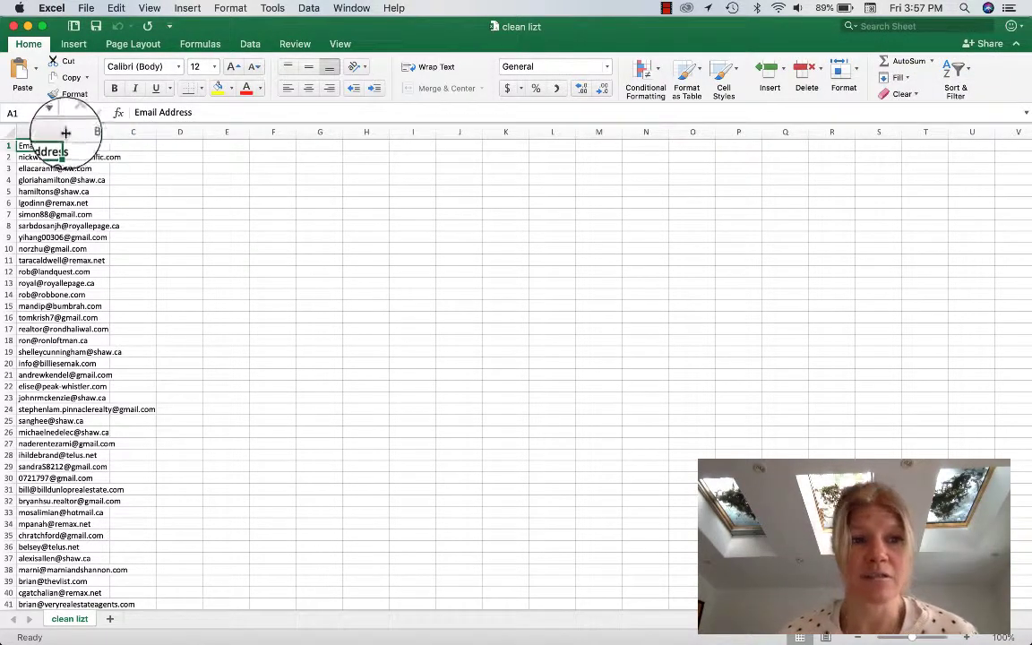
drag(60, 132, 158, 131)
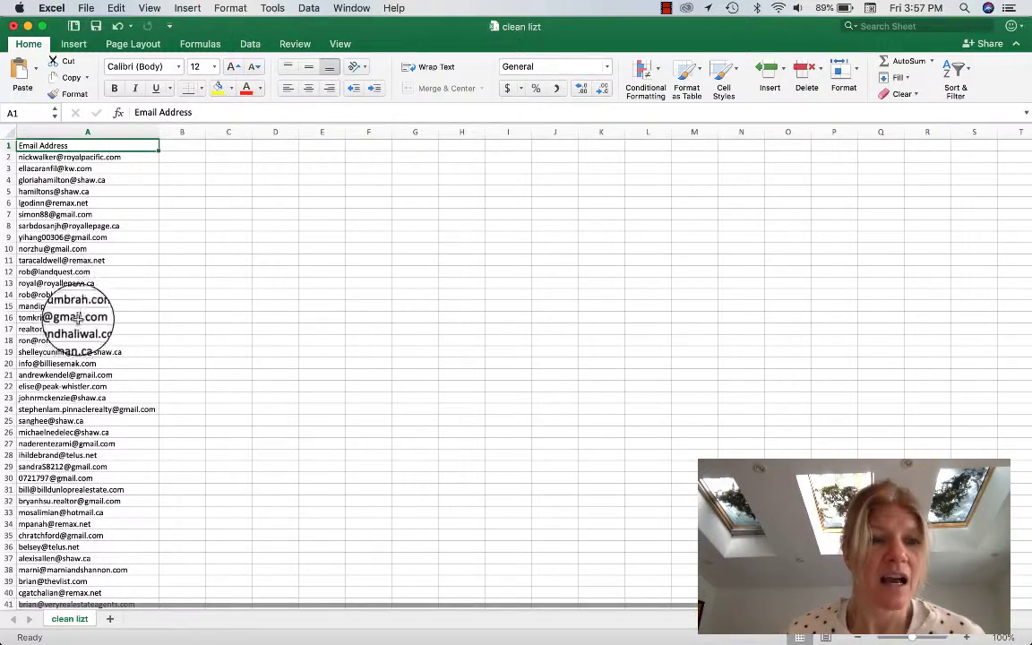
Step: Examine the cleaned list in column A from the first to the last row, including its Email Address header
scroll(97, 318, down, 3)
scroll(78, 329, down, 10)
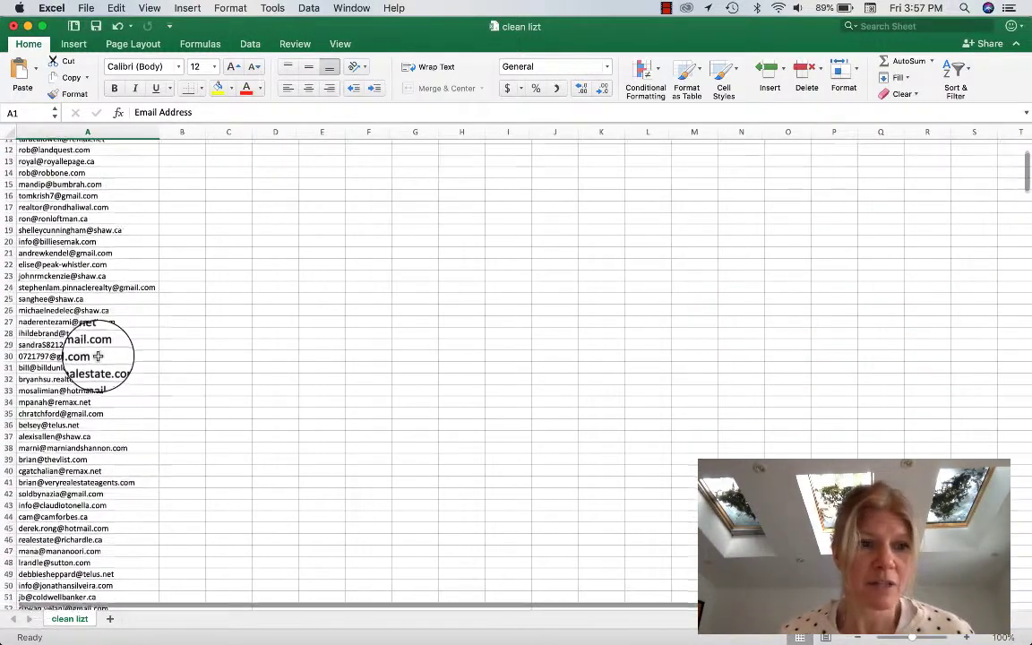
scroll(98, 356, down, 19)
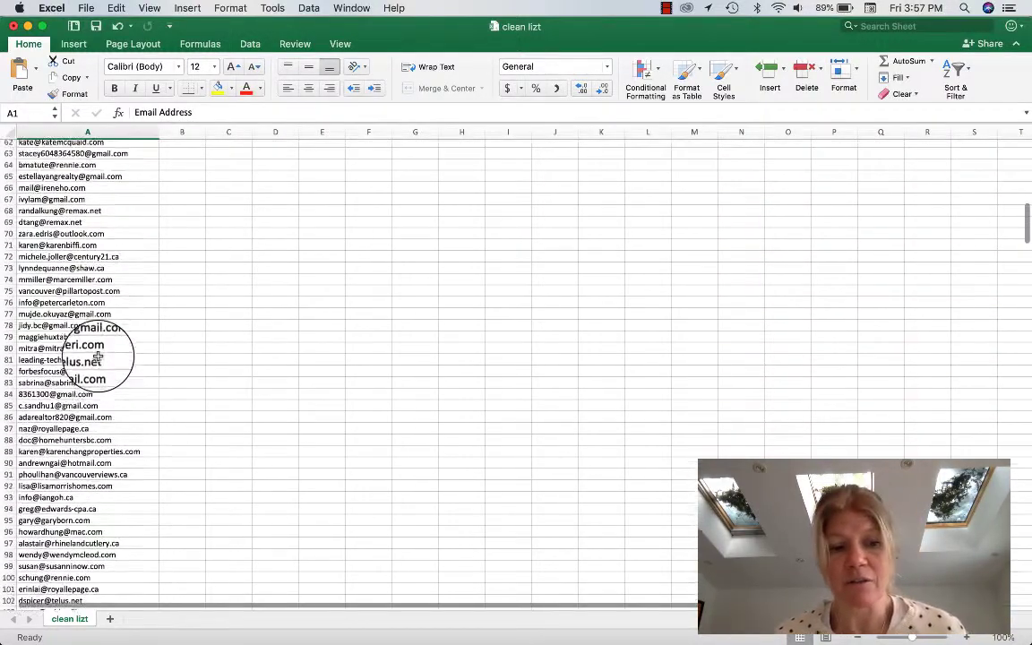
scroll(97, 356, down, 20)
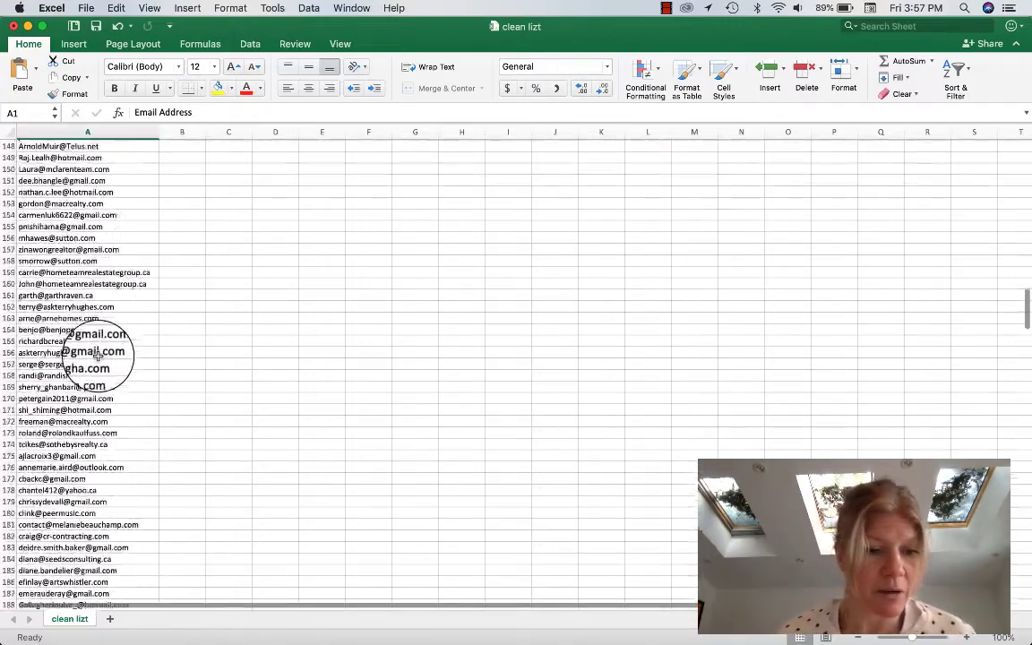
scroll(97, 356, down, 20)
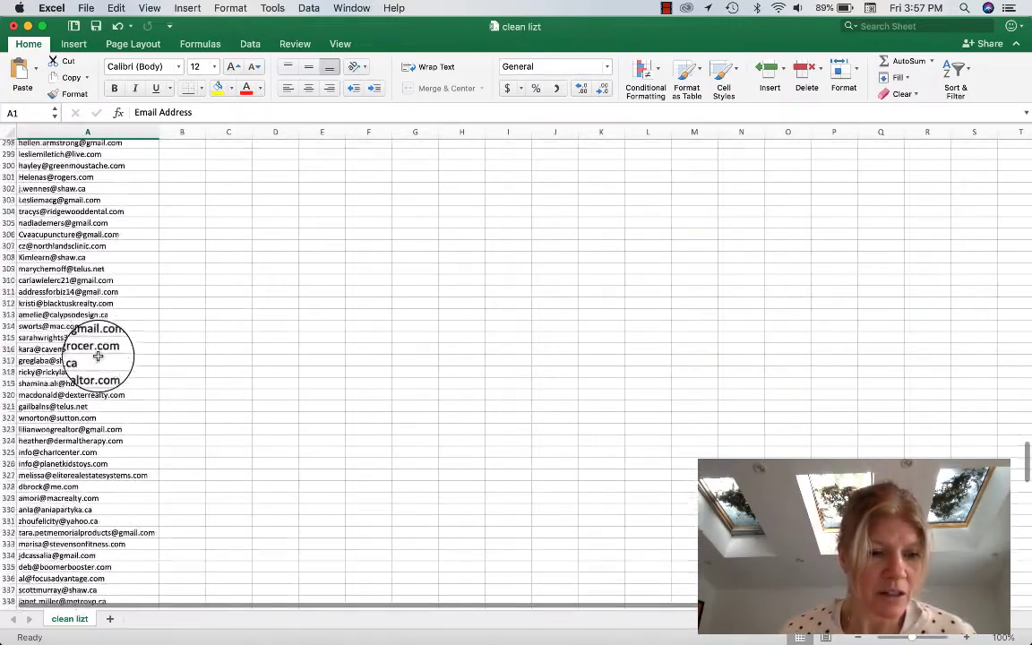
scroll(97, 357, down, 20)
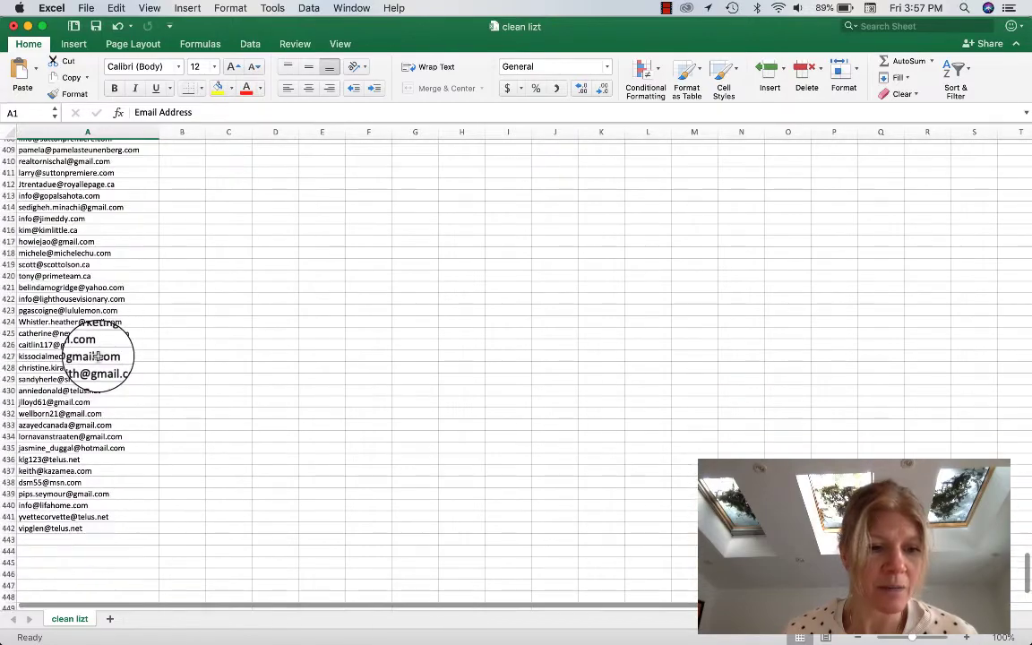
scroll(98, 356, up, 14)
scroll(97, 356, up, 20)
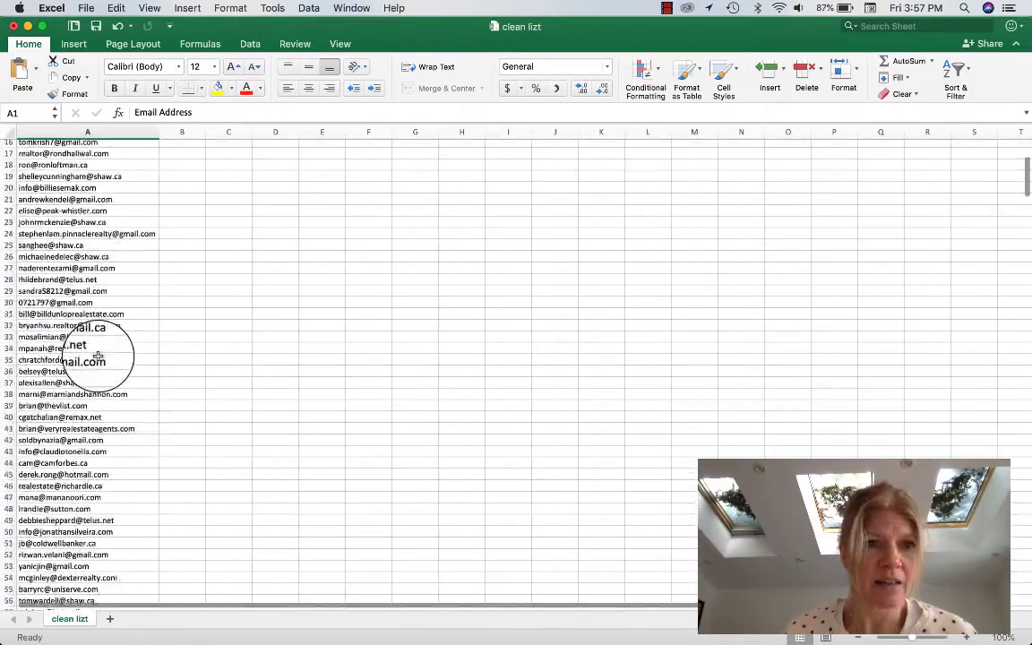
click(73, 146)
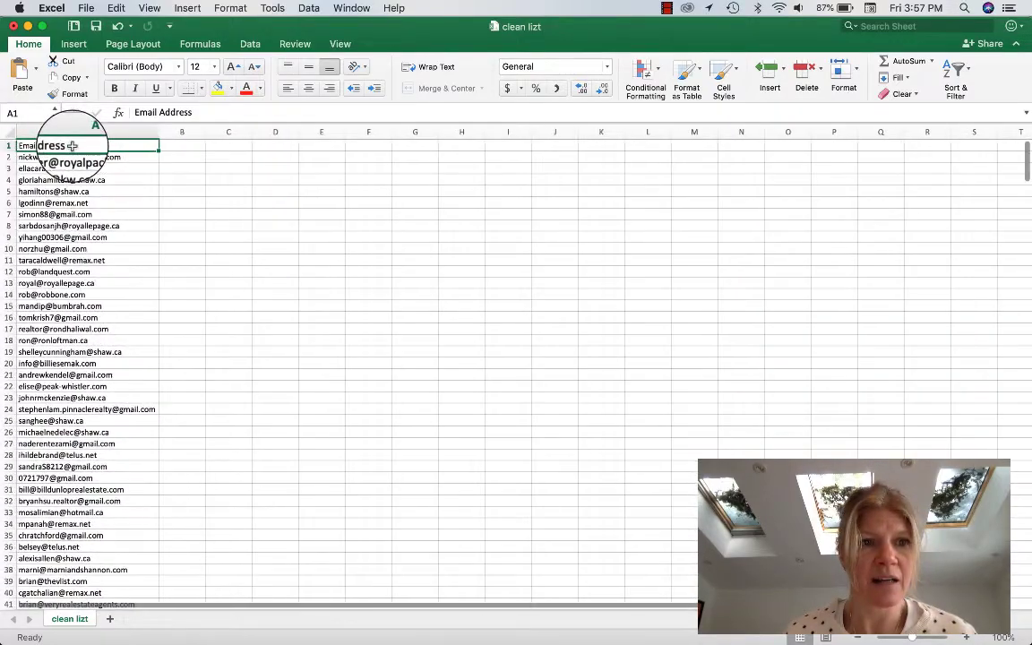
double_click(73, 145)
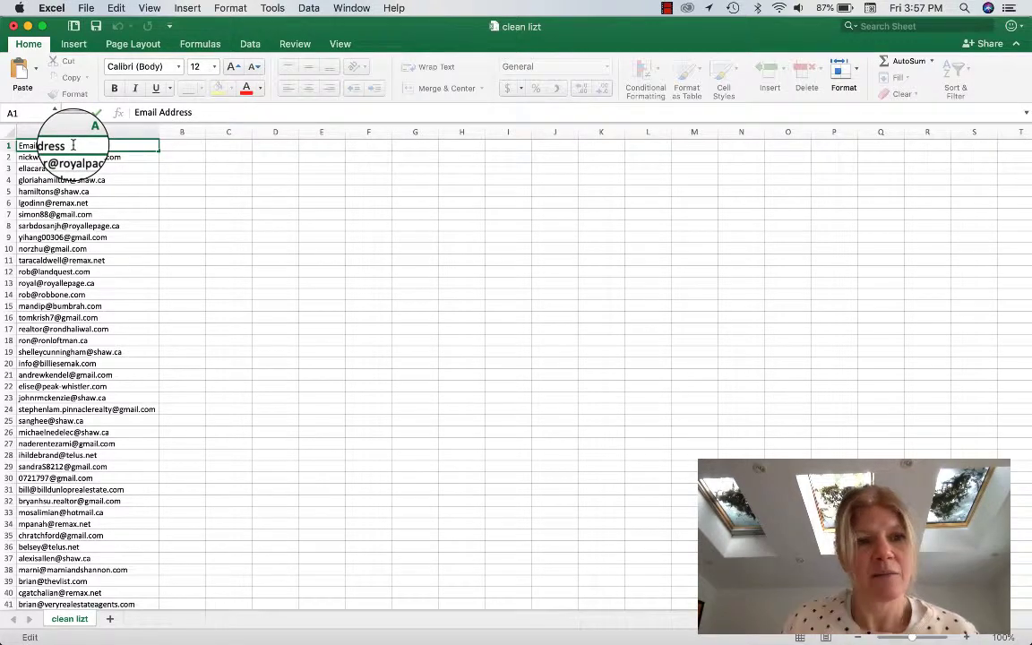
click(231, 224)
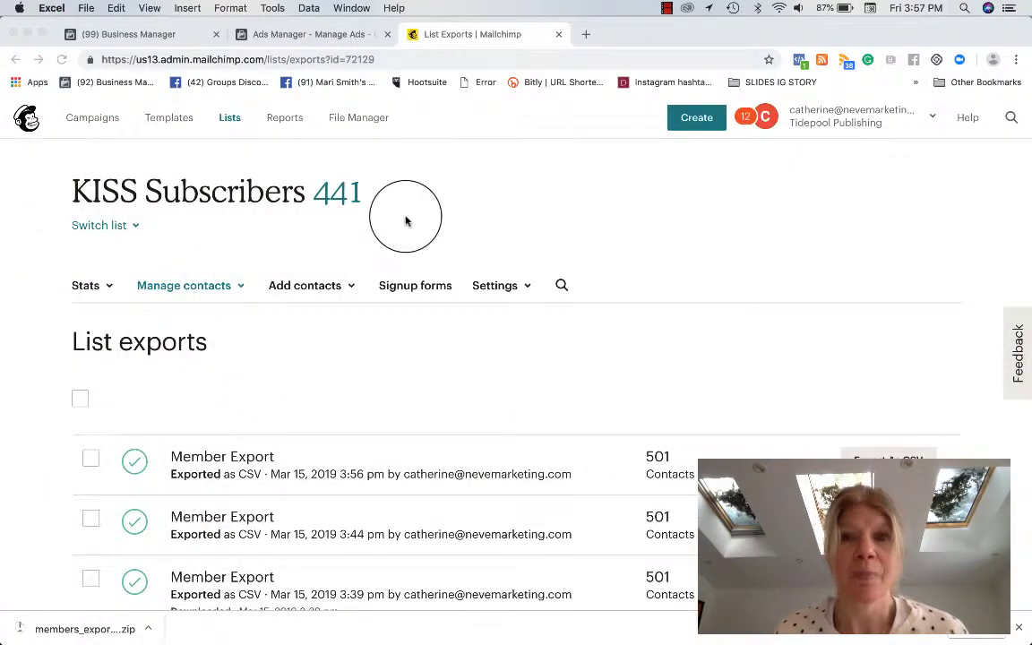
Step: Switch to Ads Manager in Chrome and review the campaign's marketing objective options
click(313, 35)
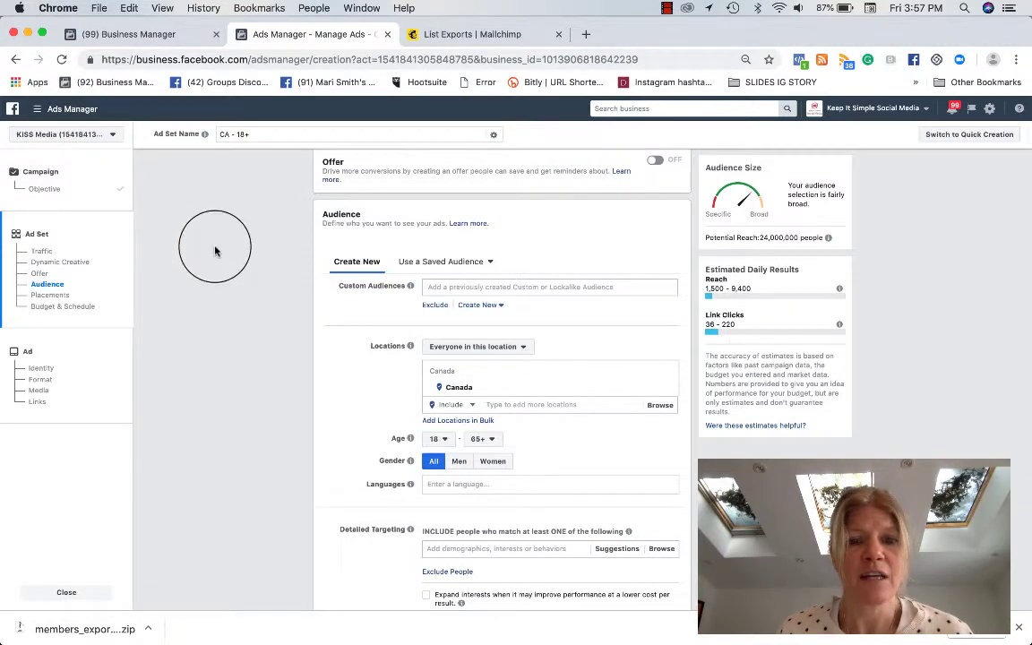
scroll(215, 249, up, 1)
click(52, 191)
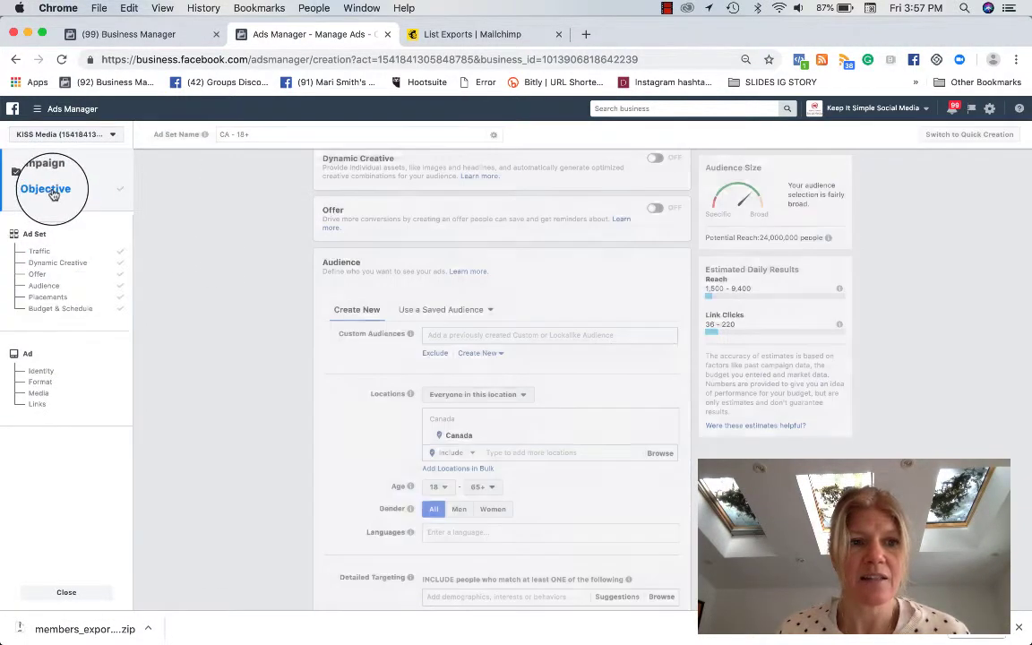
scroll(515, 385, down, 1)
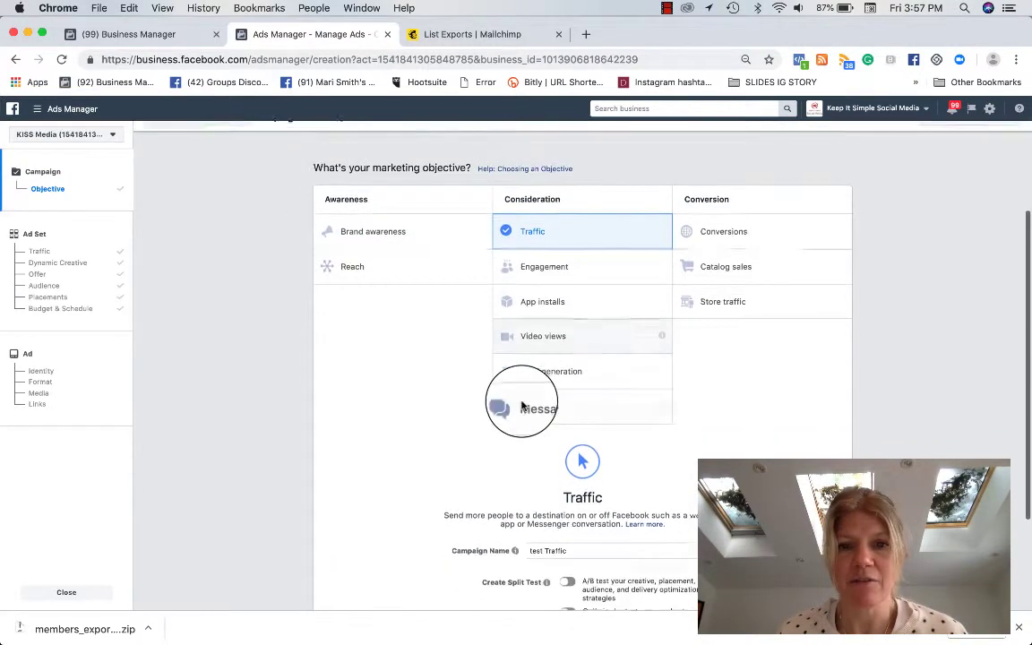
scroll(522, 406, down, 1)
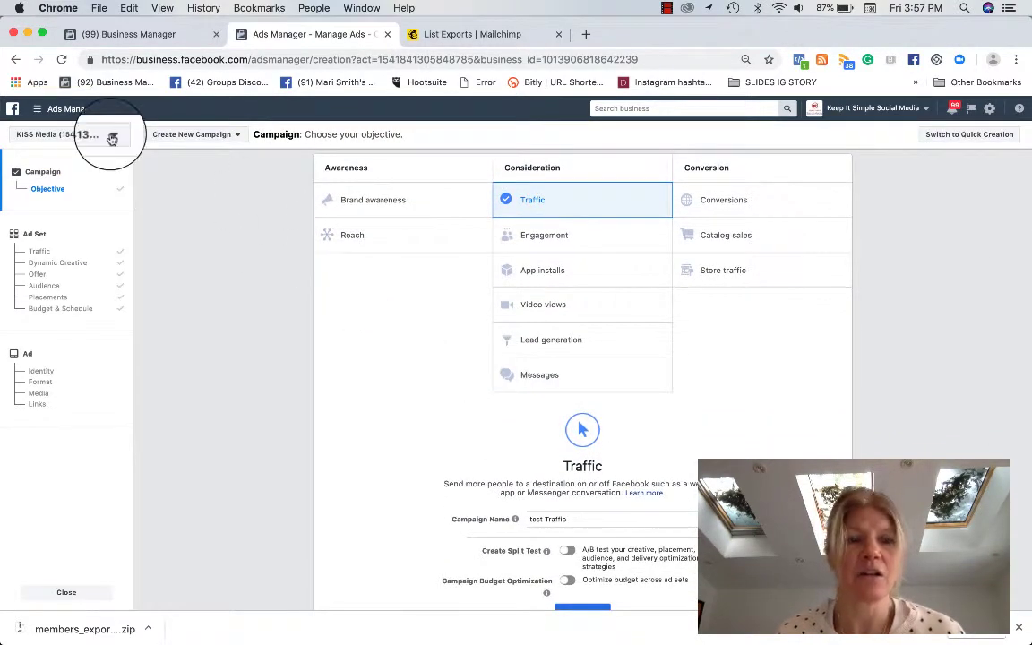
Step: Look up where Audiences is found in the full list of Ads Manager tools, then close the list
click(34, 106)
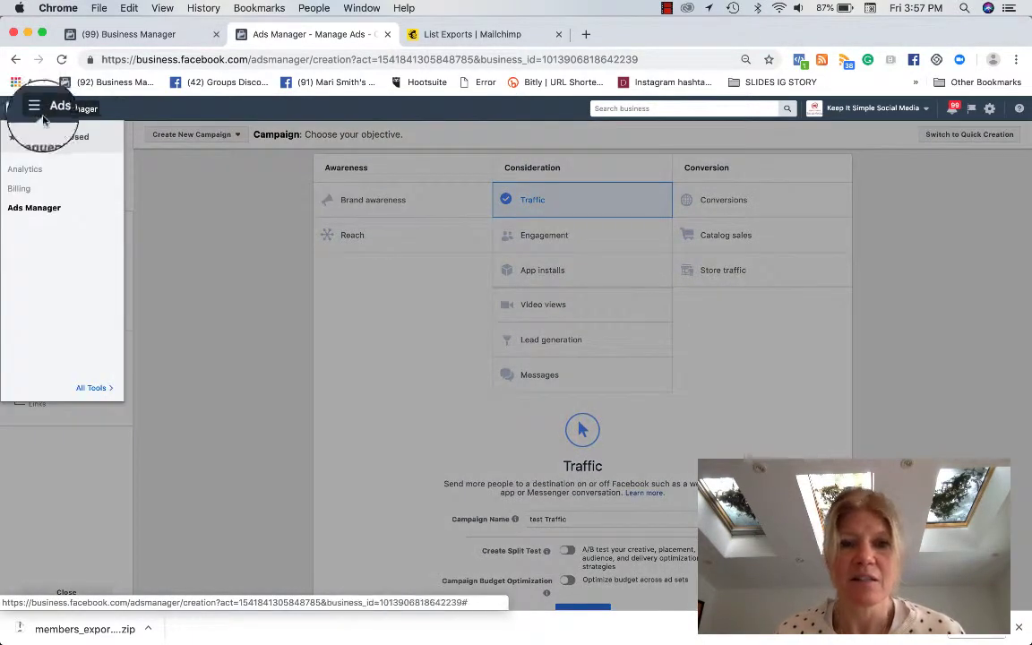
click(80, 387)
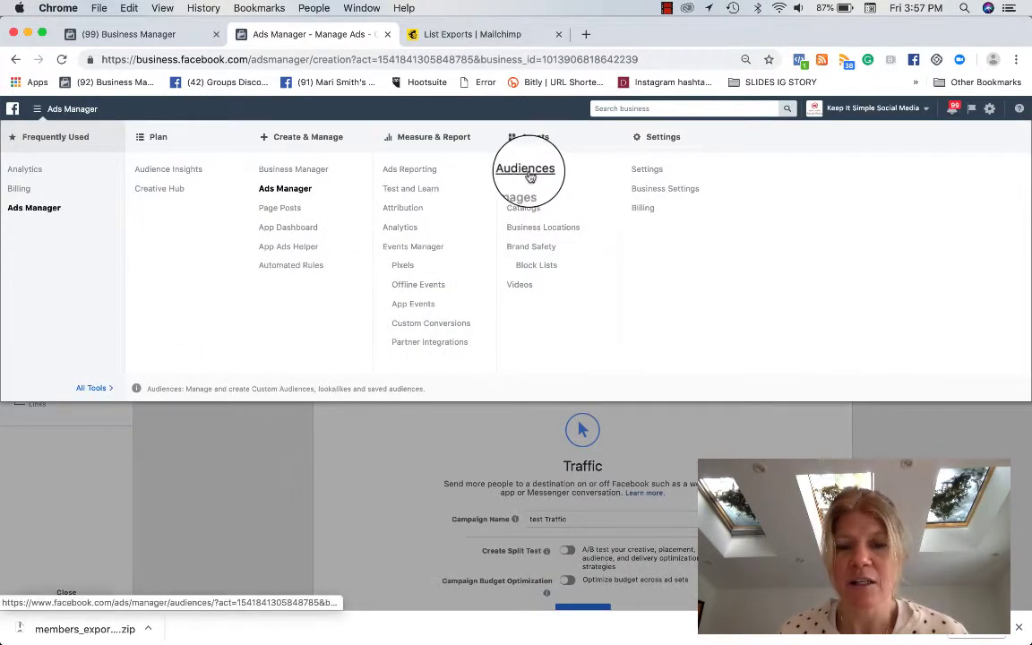
click(36, 109)
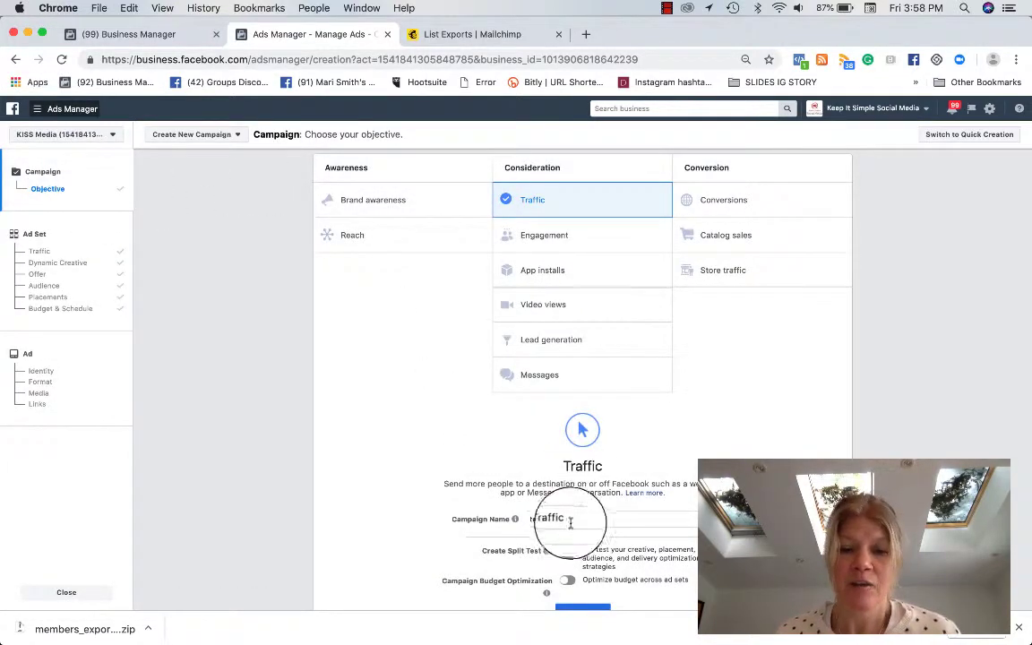
Step: In the ad set's Audience section, start a new Custom Audience from a customer file that doesn't include LTV
click(83, 246)
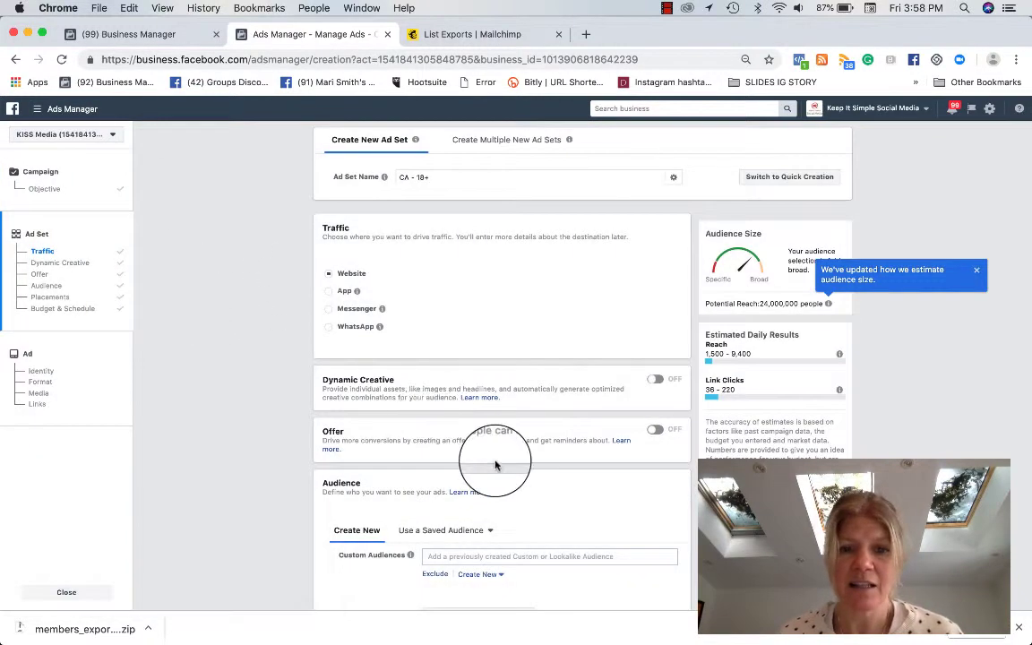
scroll(494, 465, down, 3)
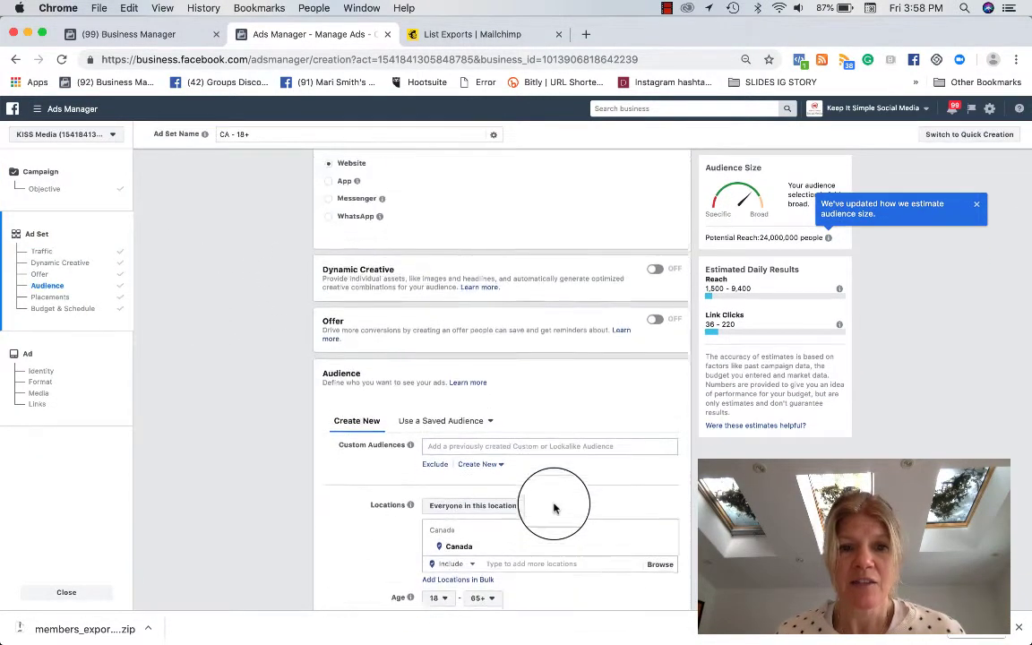
scroll(553, 508, down, 5)
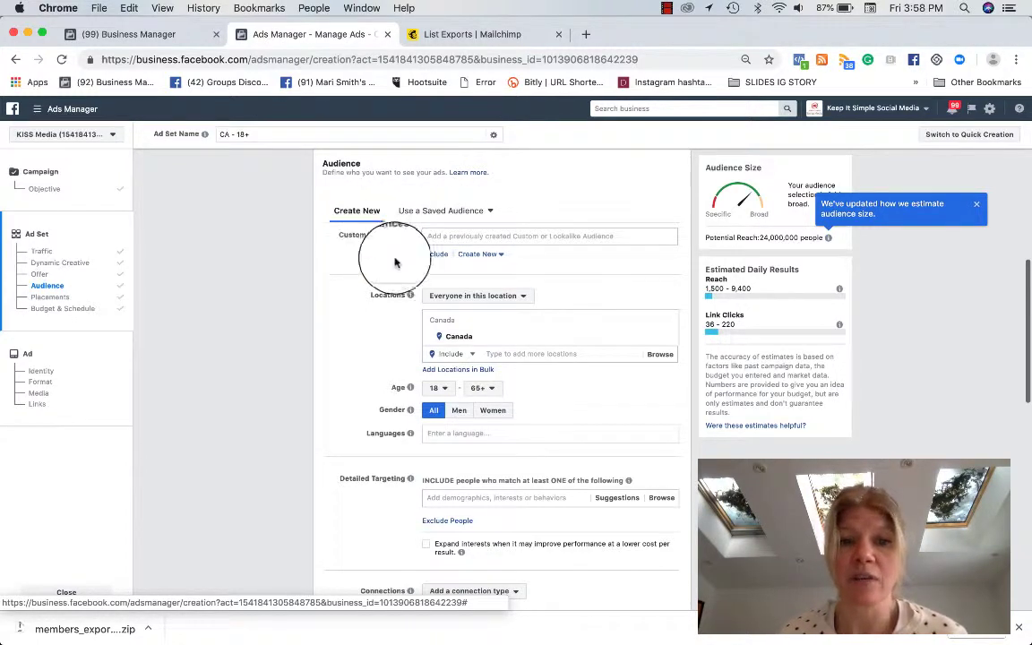
click(501, 255)
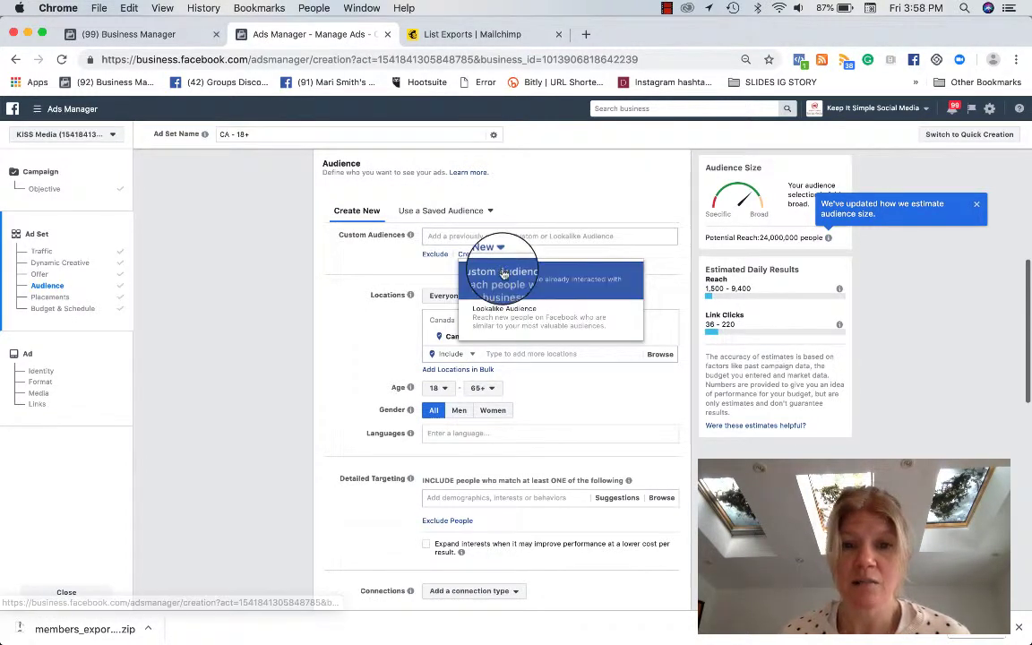
click(504, 273)
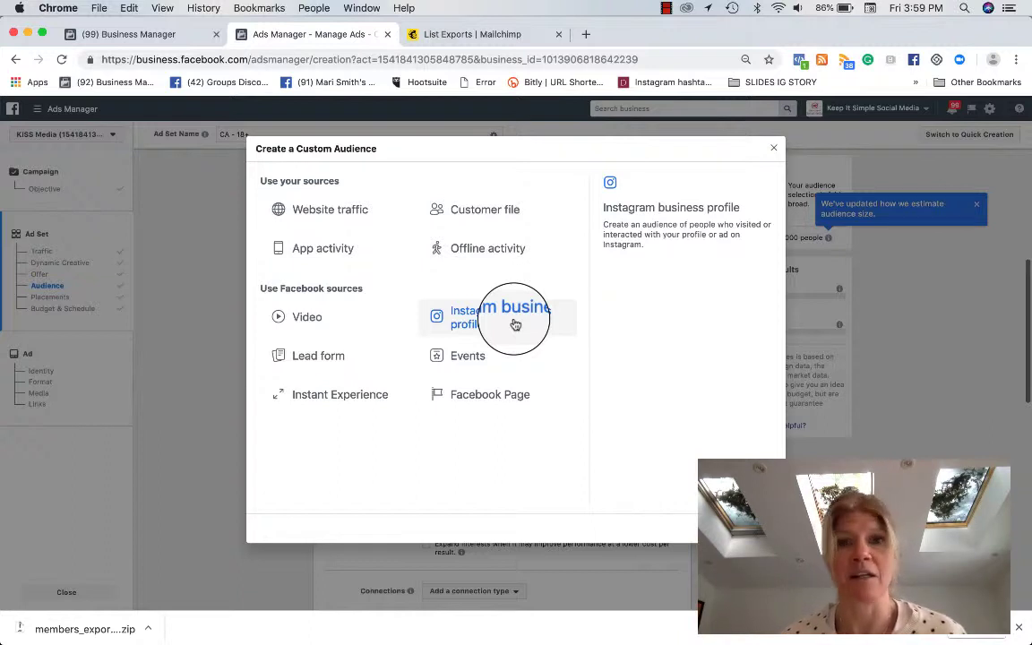
click(495, 213)
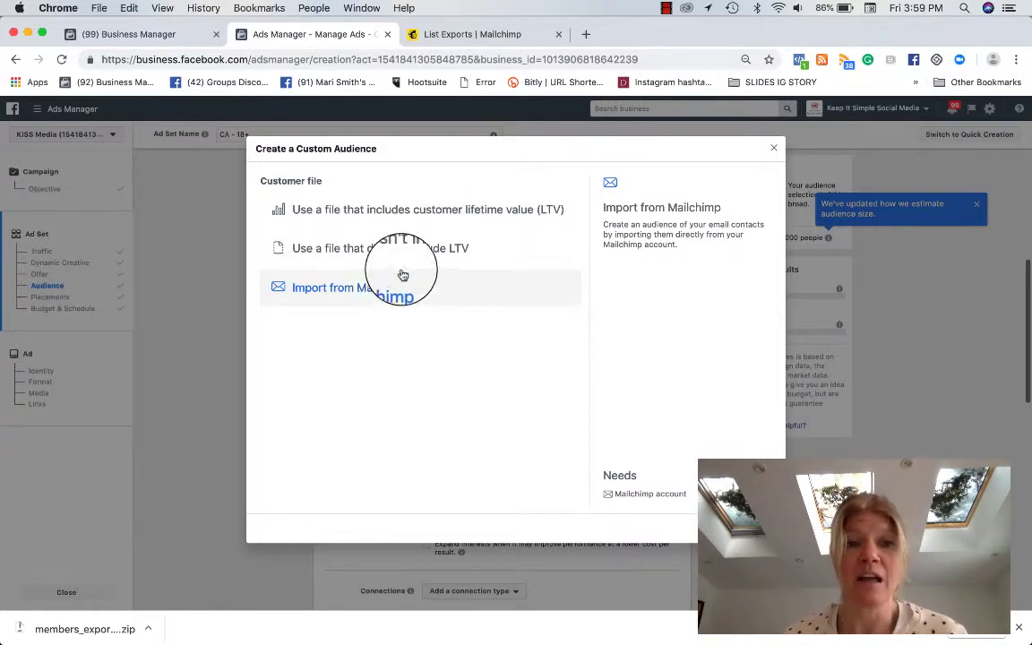
click(442, 255)
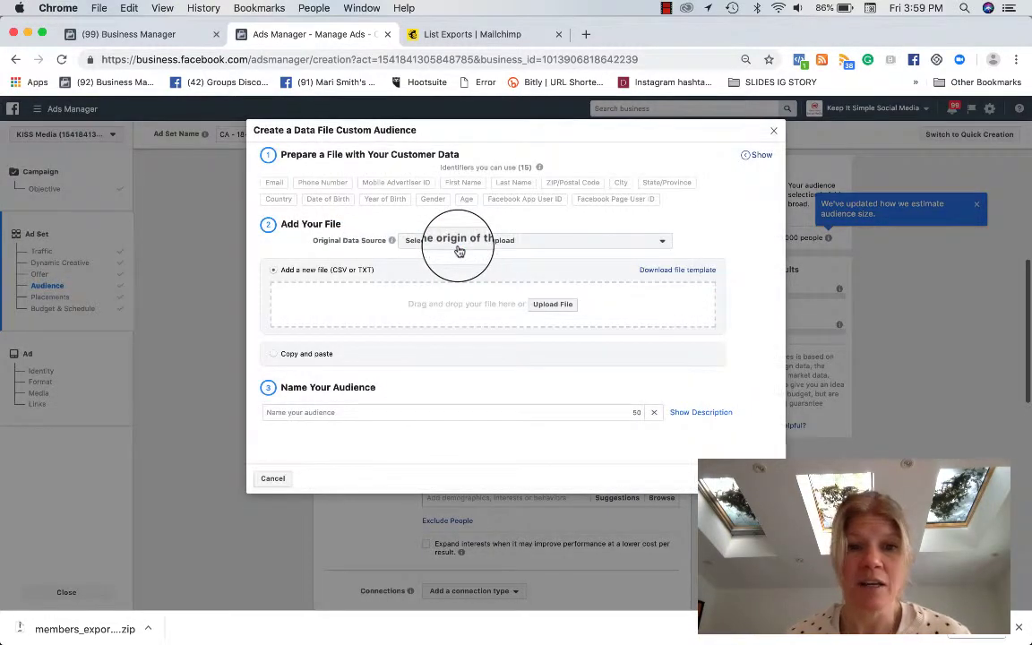
Step: Review the examples of customer data identifiers the file can contain, such as email, phone number and mobile advertiser ID
mouse_move(273, 186)
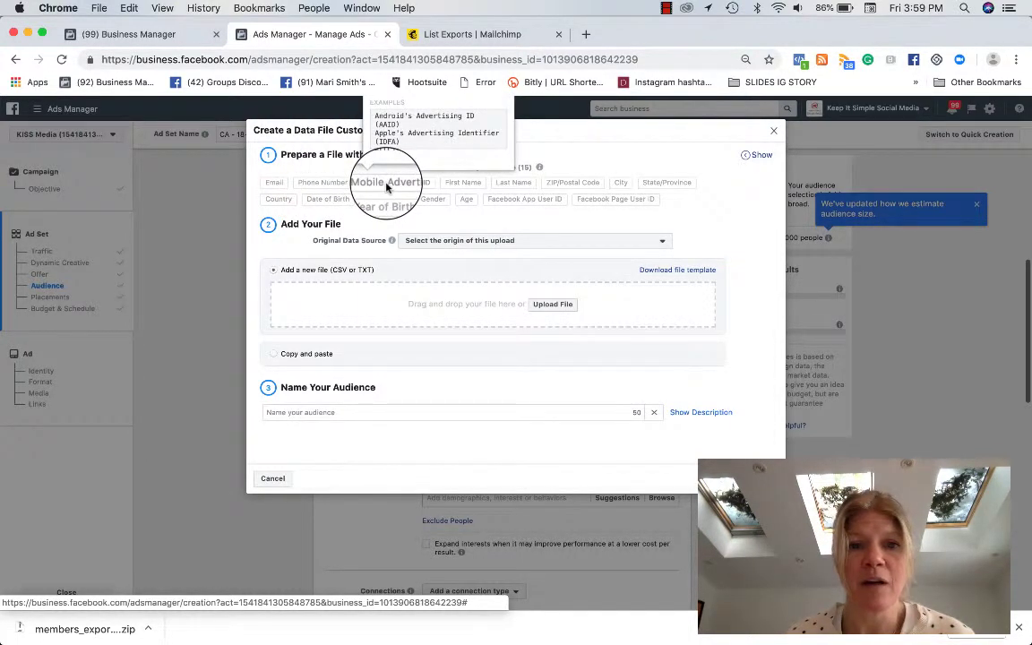
mouse_move(388, 203)
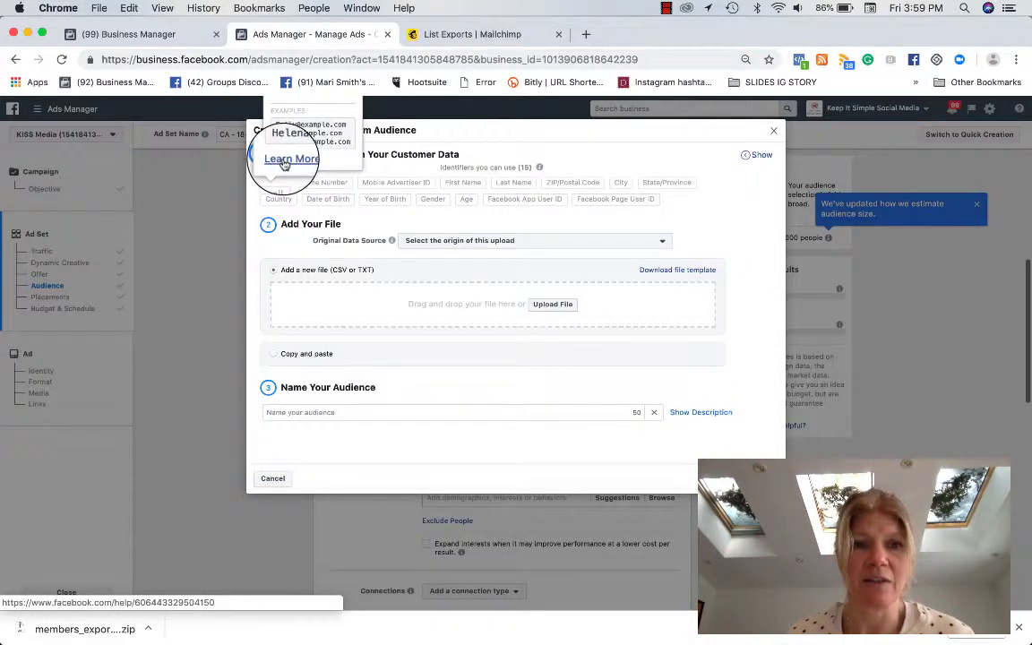
mouse_move(324, 186)
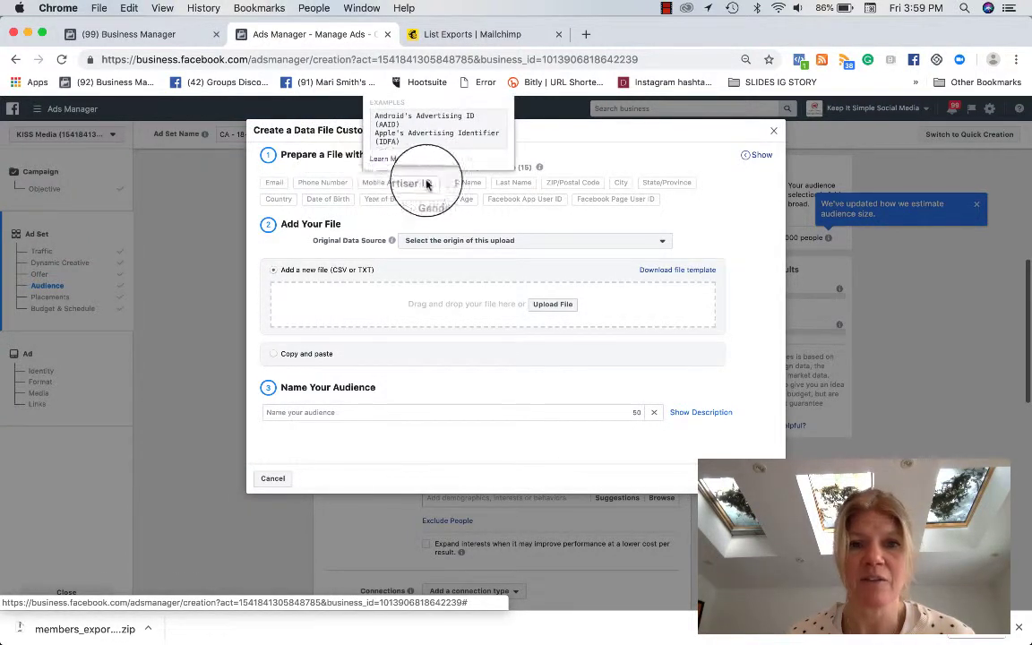
Step: Check the example values accepted for the Age identifier in the customer data
mouse_move(463, 184)
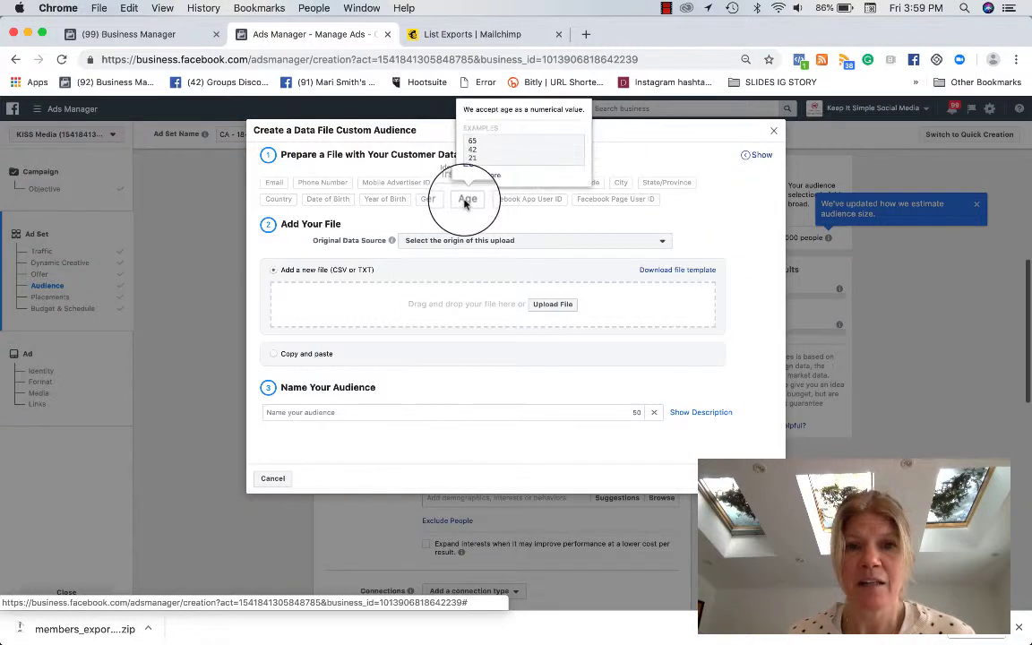
mouse_move(474, 206)
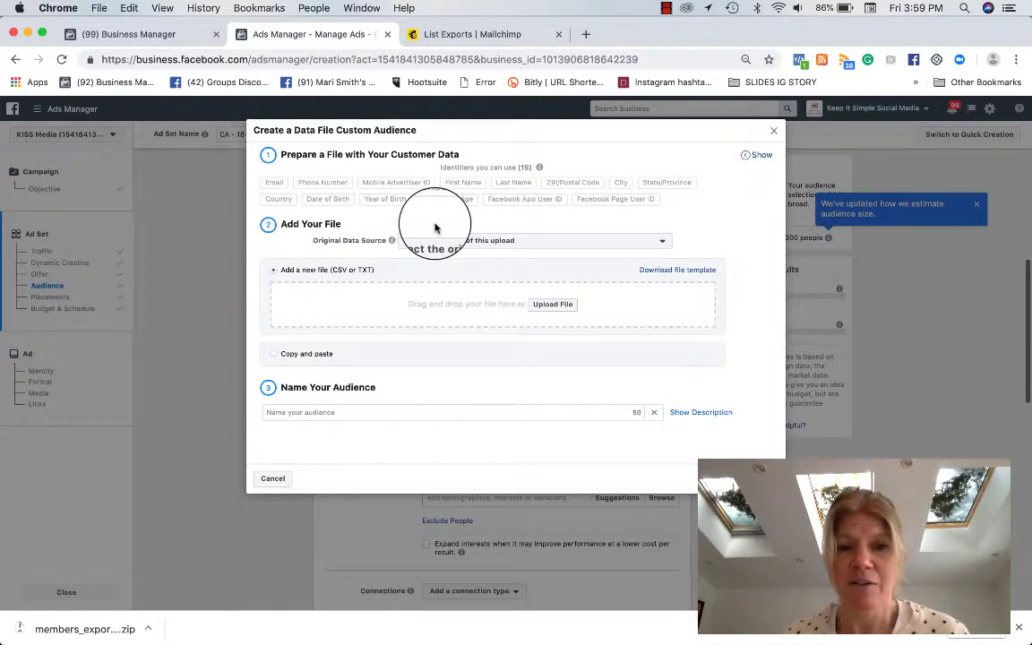
mouse_move(852, 642)
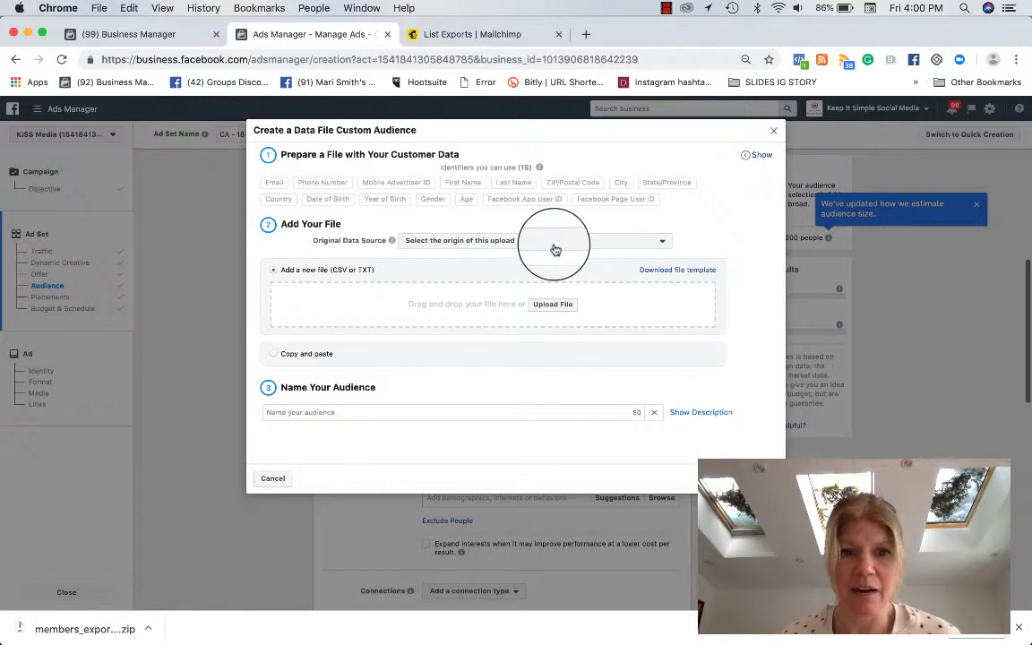
Step: Set the original data source to Directly from customers and add the clean lizt CSV file from the Desktop
click(604, 243)
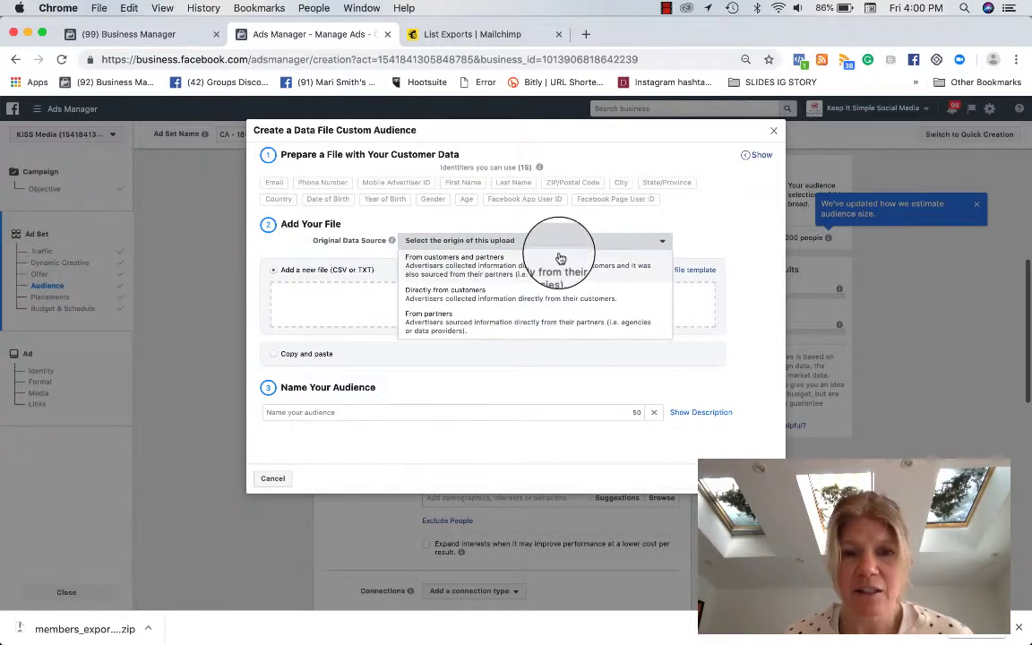
click(467, 297)
click(543, 307)
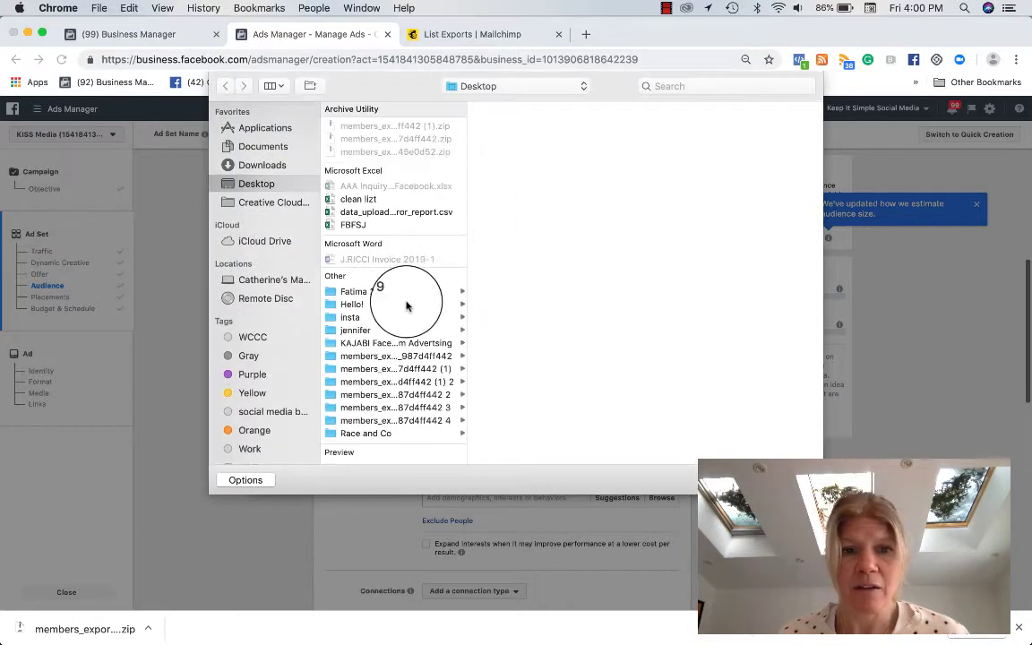
click(362, 198)
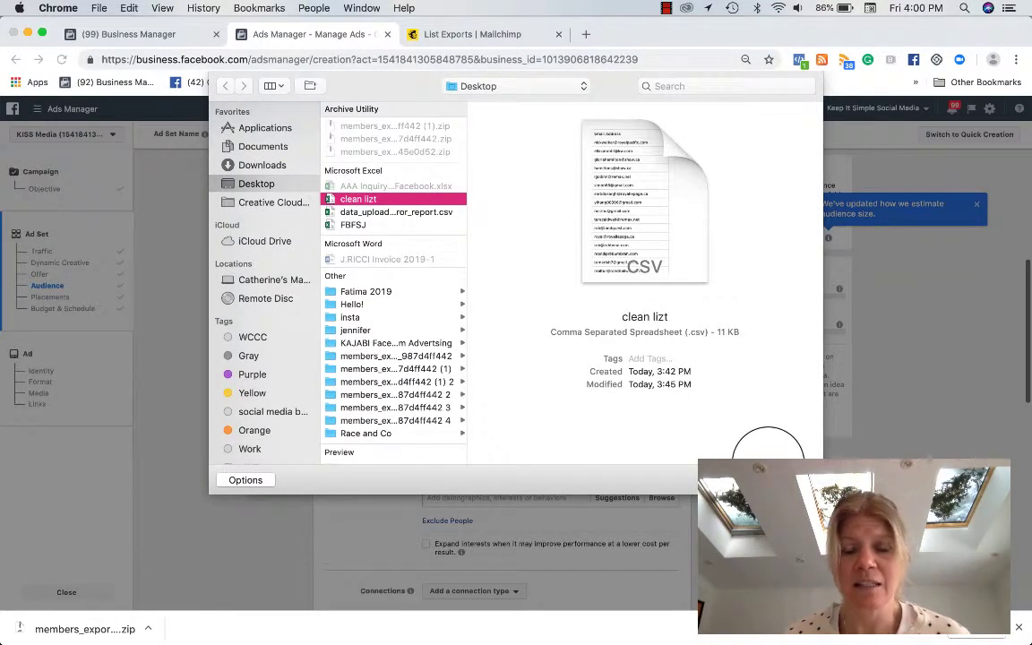
click(787, 479)
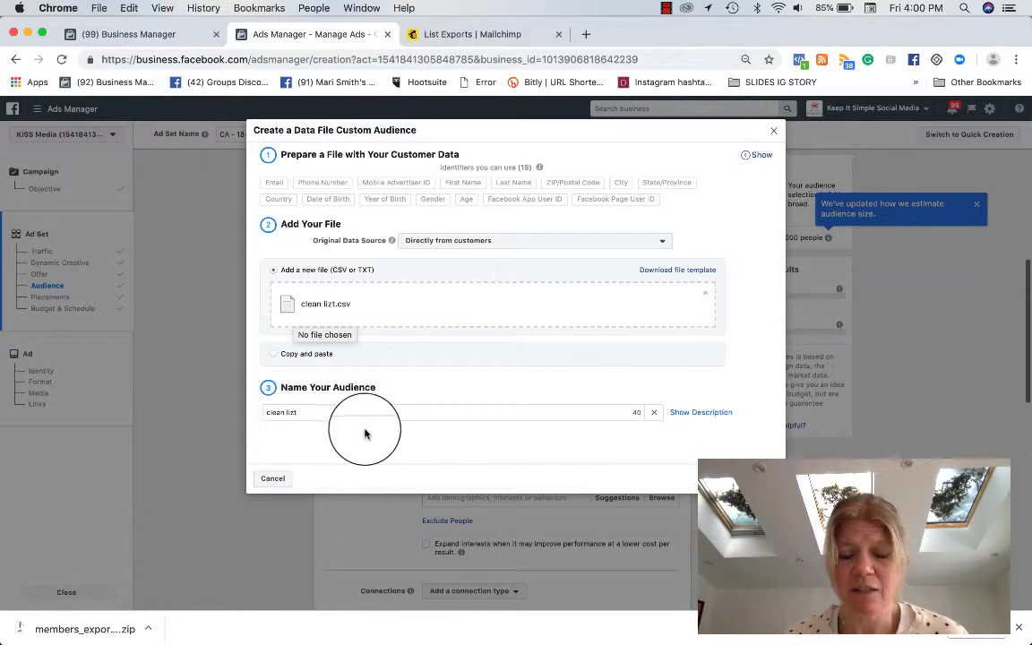
Step: Name the custom audience Mailchimp emails and proceed to the data preview and mapping
drag(299, 414, 218, 412)
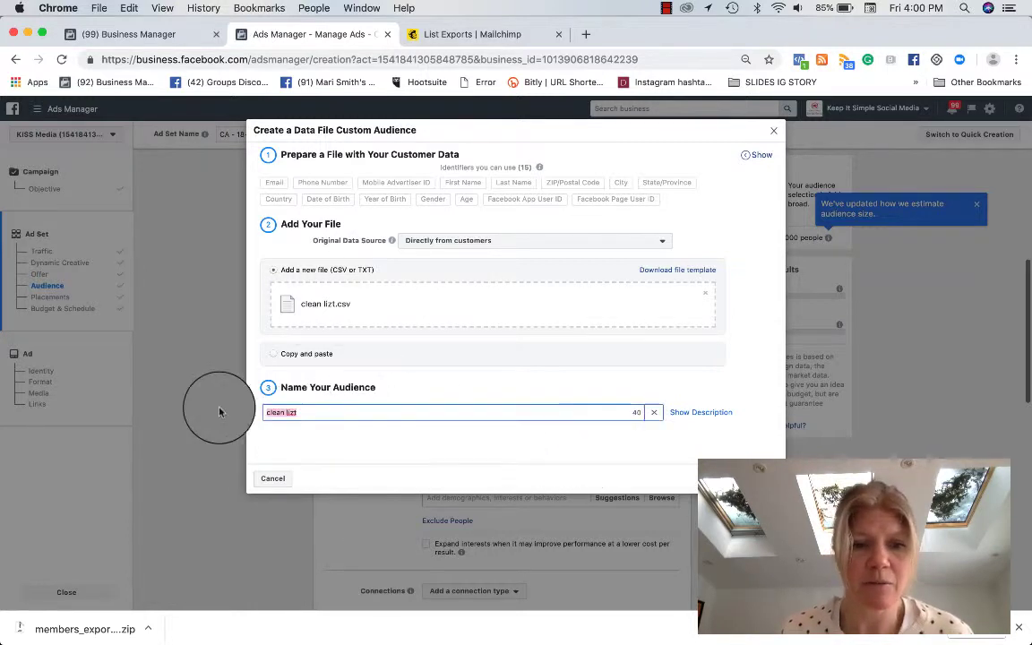
text(Mailc)
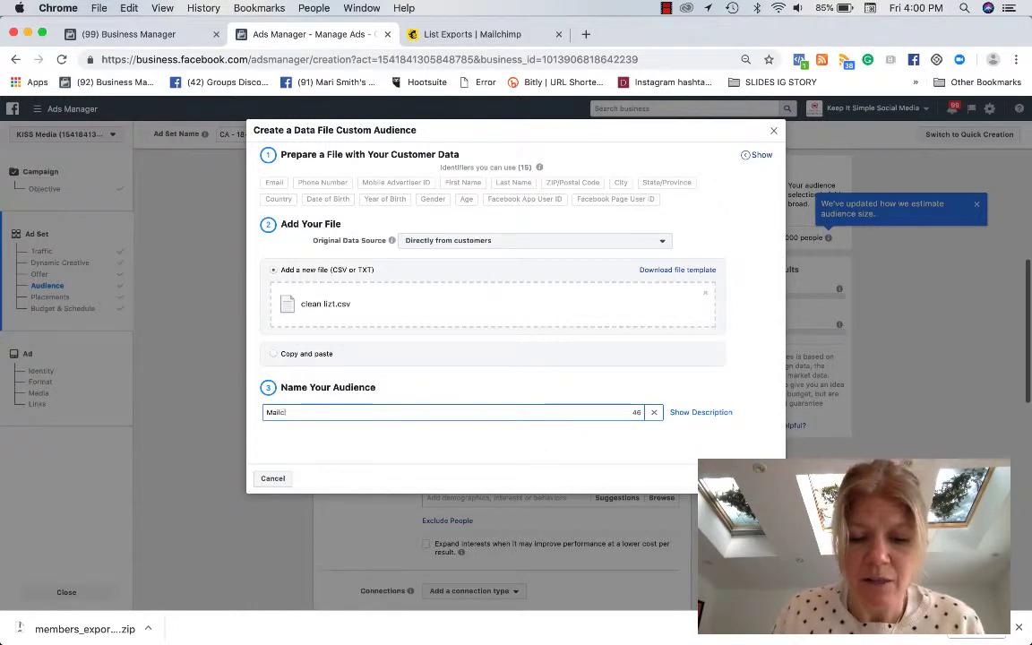
text(himp emails)
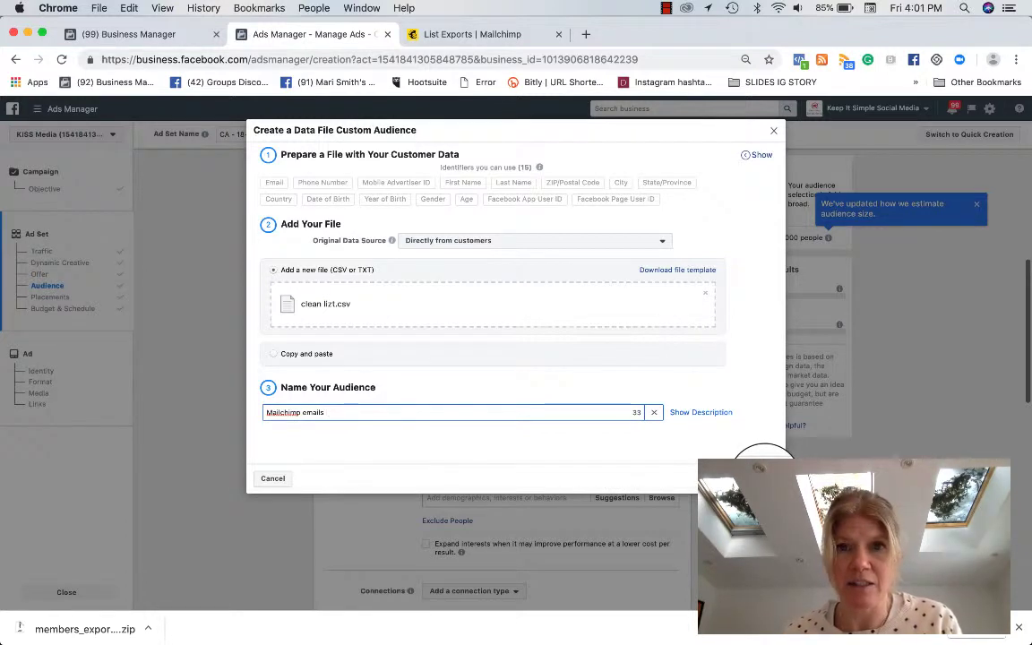
click(764, 481)
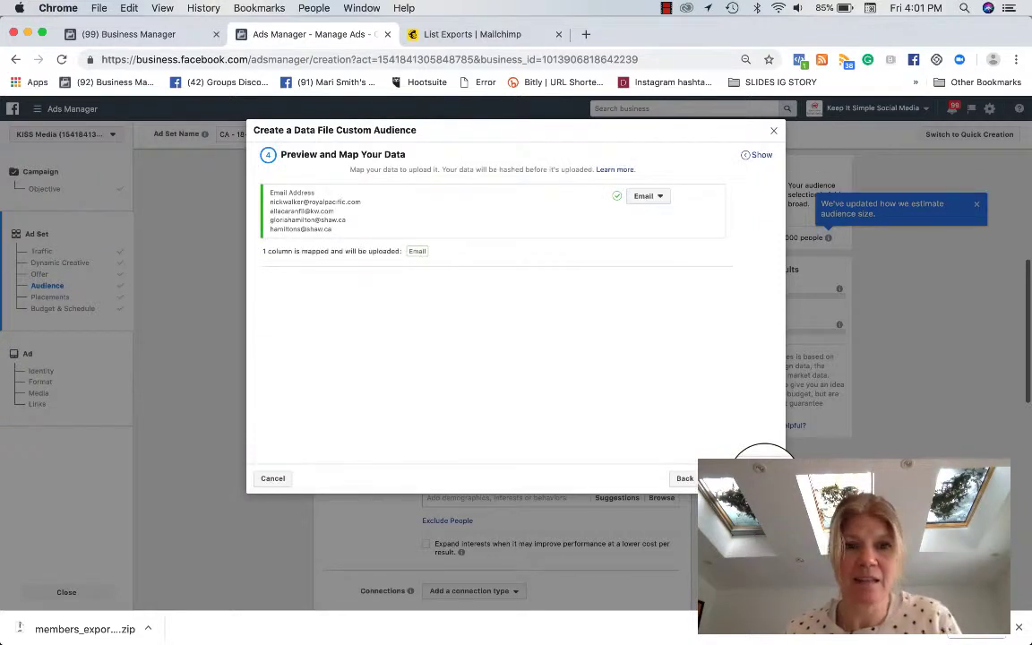
Step: Keep the address column mapped as Email, upload the data to create the audience, and close the dialog
click(663, 200)
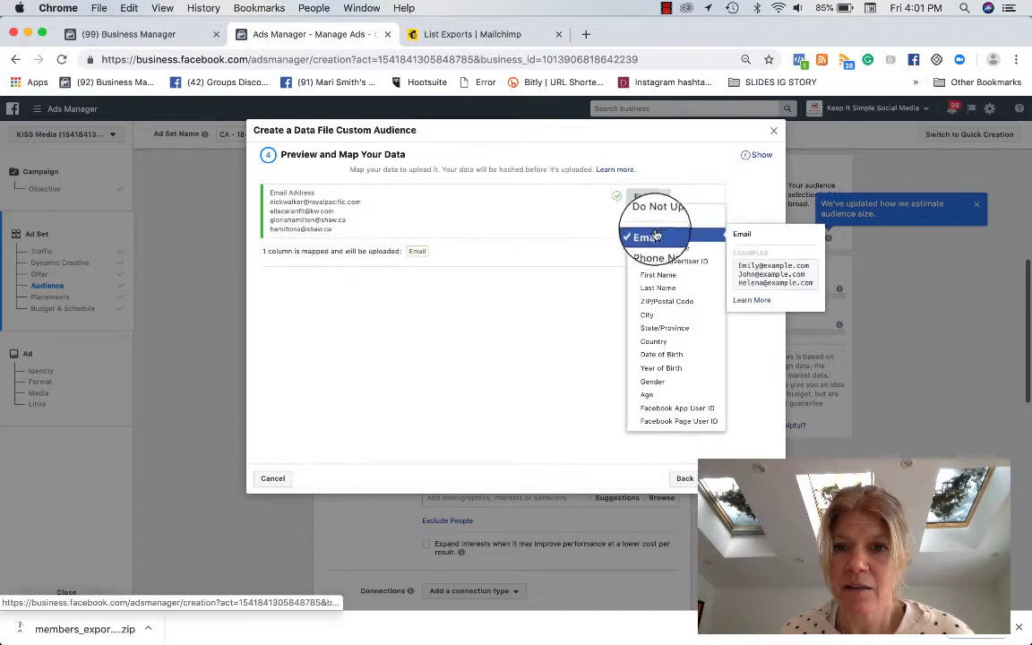
click(658, 237)
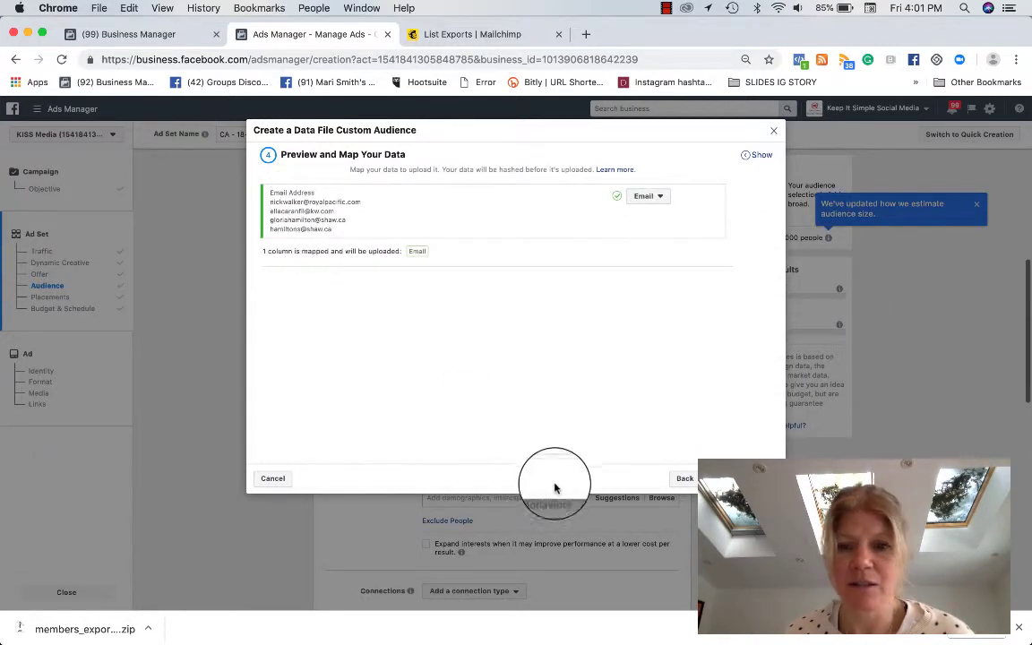
click(748, 479)
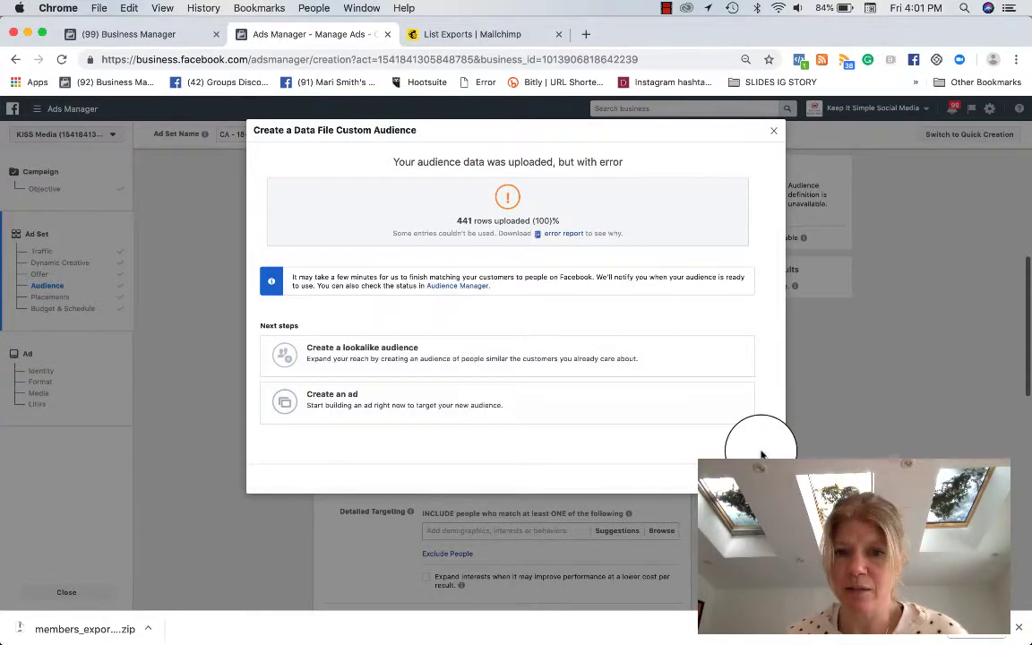
click(721, 473)
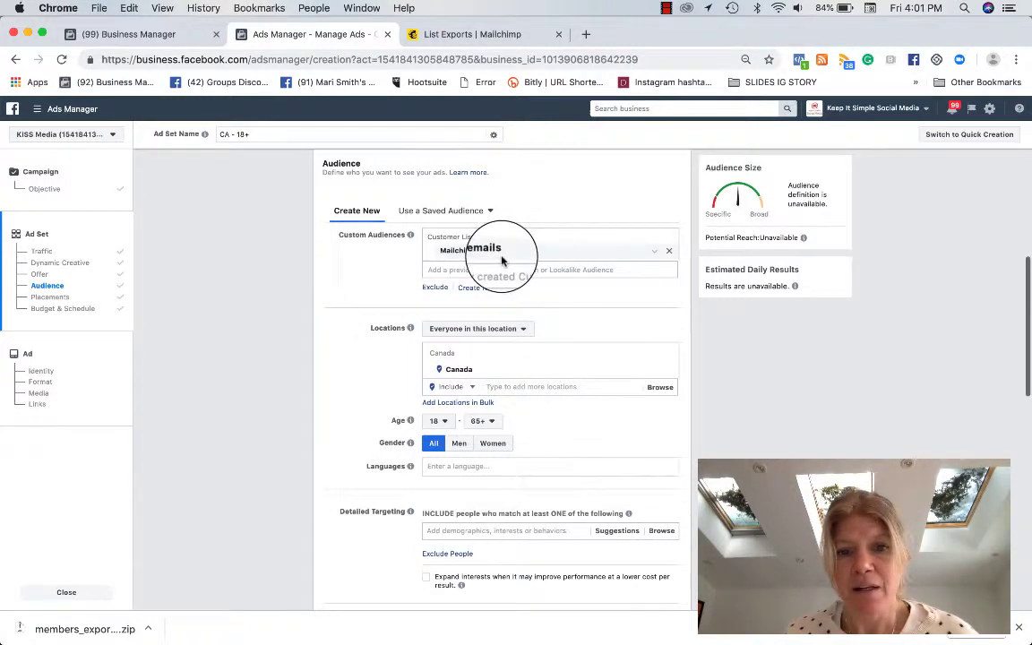
Step: Save the ad set's audience, which includes the Mailchimp emails customer list, under the name mailchimp
scroll(561, 408, down, 1)
scroll(561, 409, up, 1)
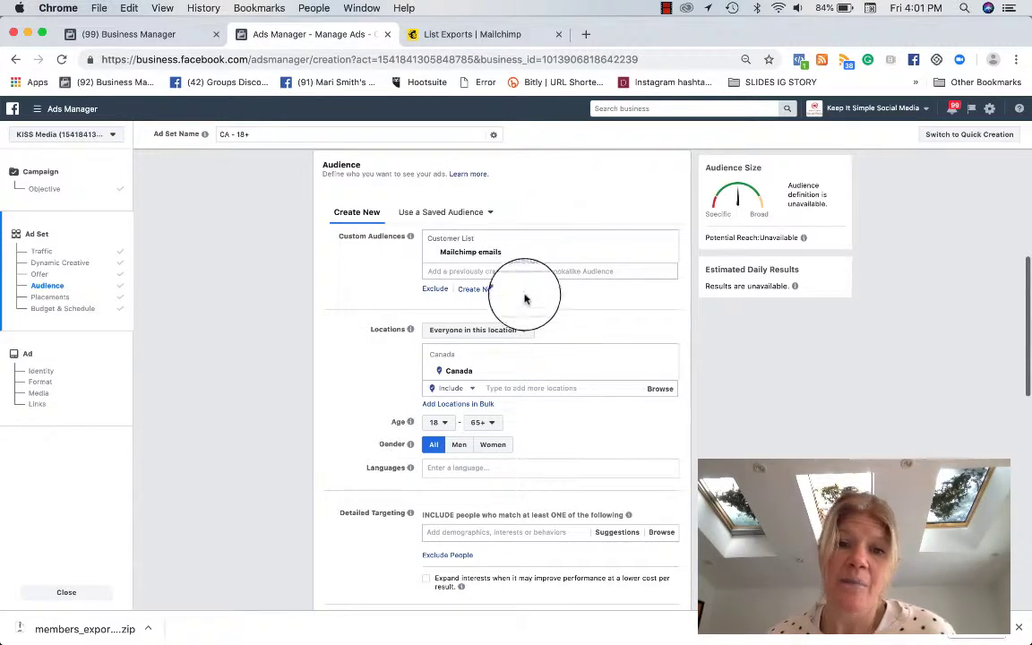
scroll(563, 455, up, 2)
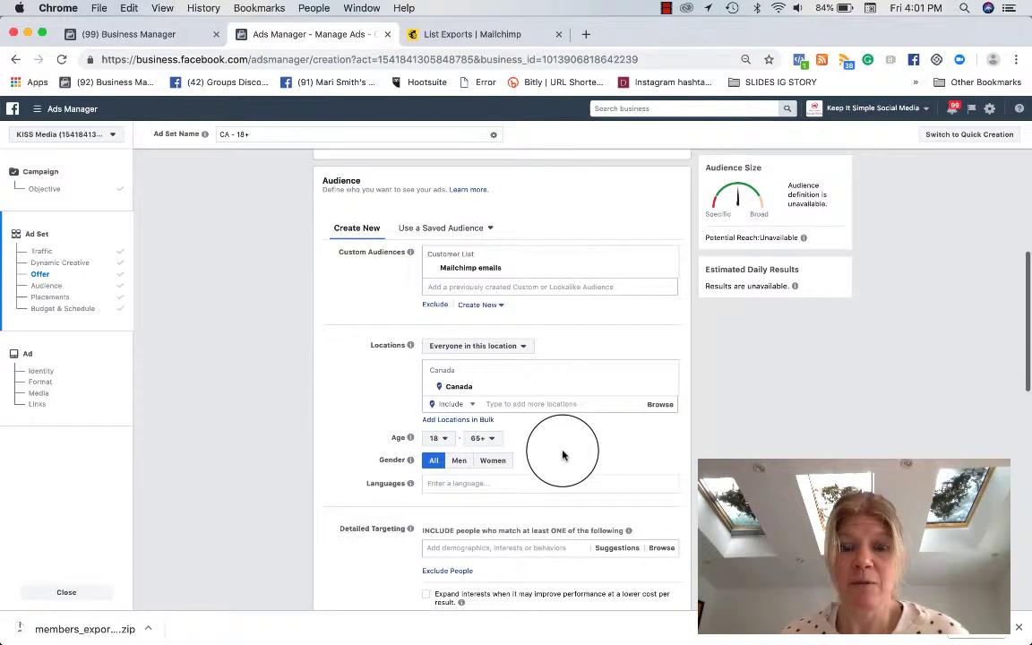
scroll(563, 455, down, 1)
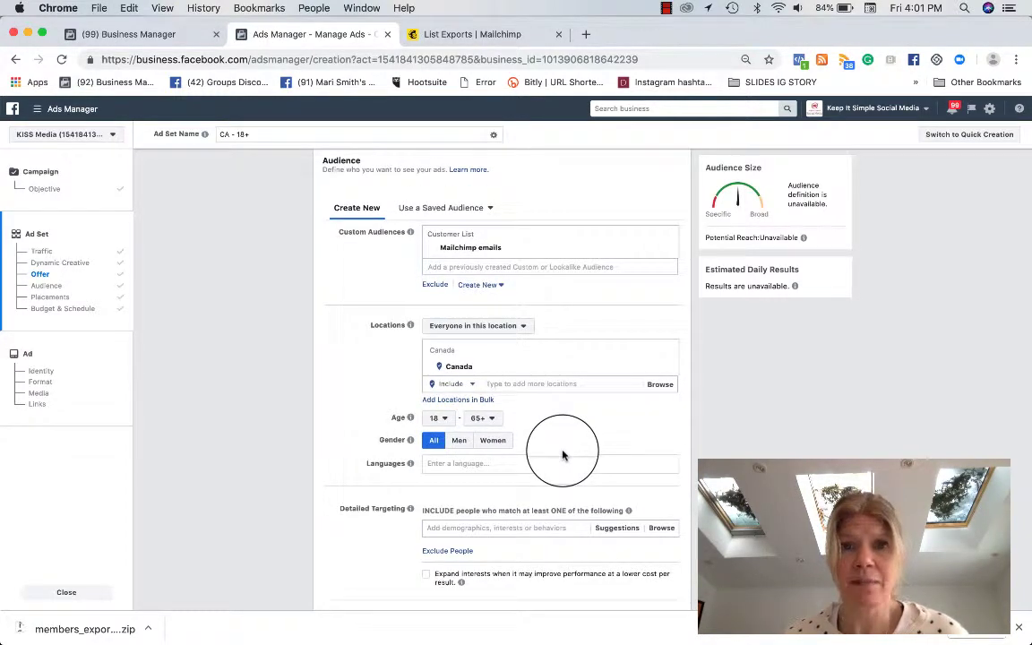
scroll(562, 455, down, 2)
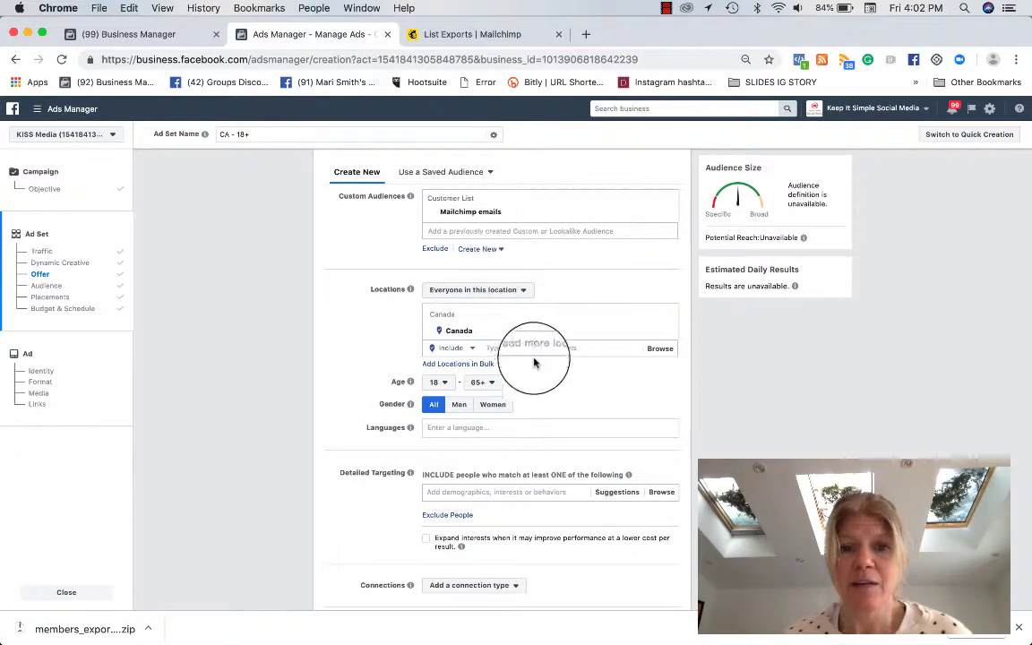
scroll(571, 456, down, 5)
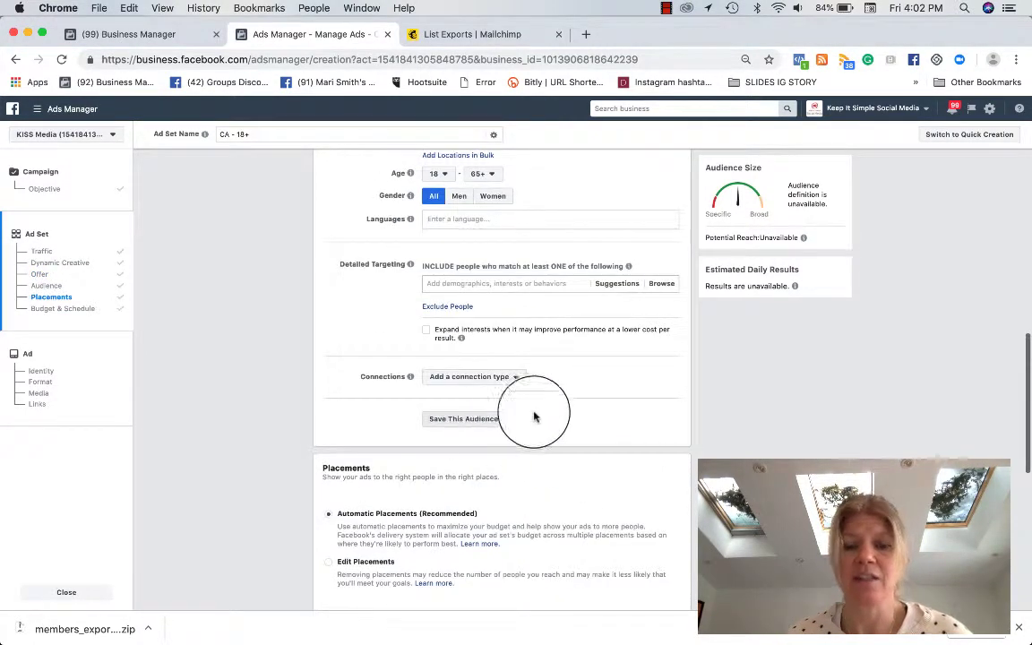
click(467, 418)
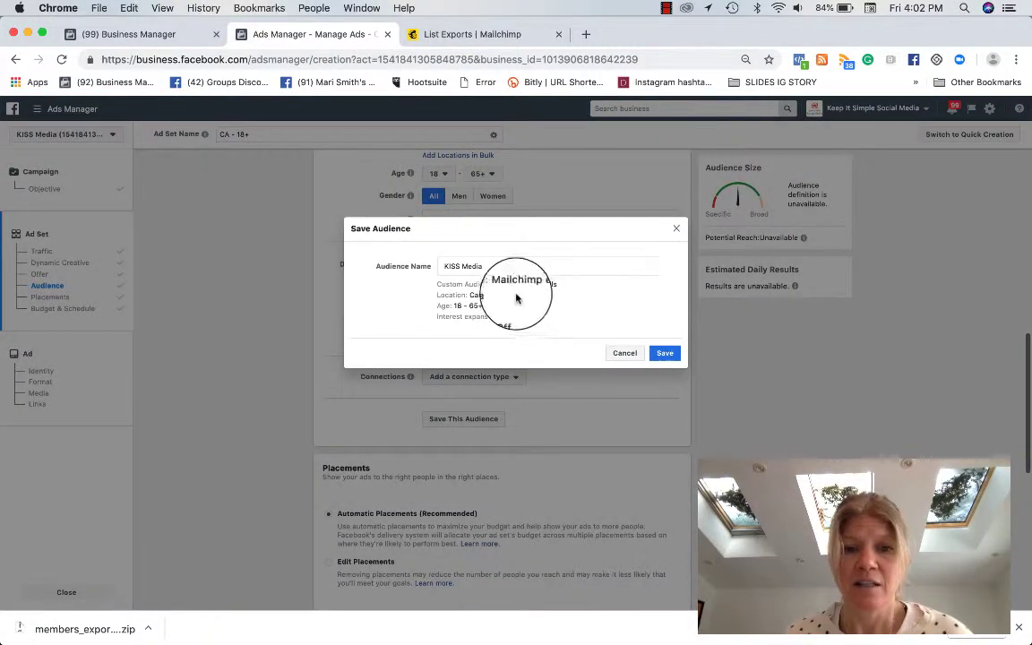
click(442, 266)
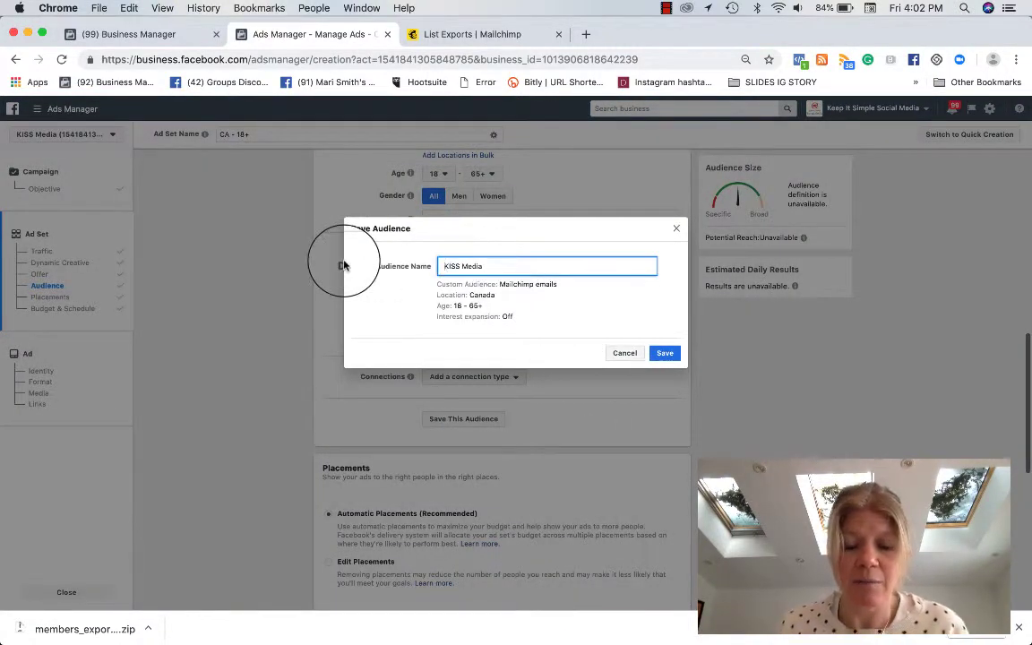
drag(486, 266, 384, 267)
text(mailchimp)
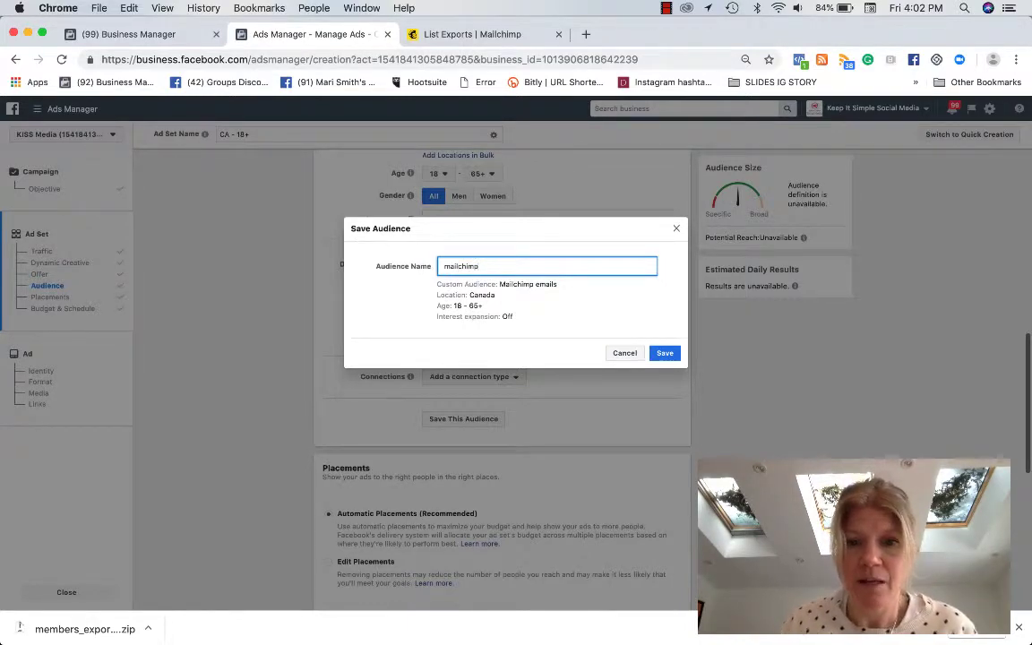
click(665, 354)
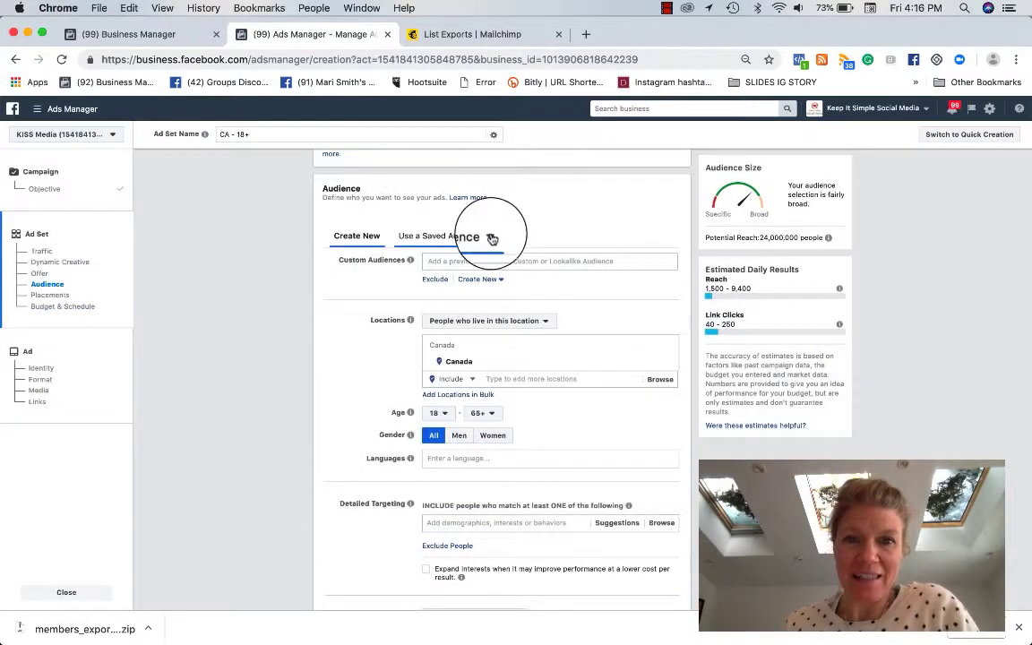
Step: Look up the mailchimp emails entry among the saved audiences, then close the list
click(492, 235)
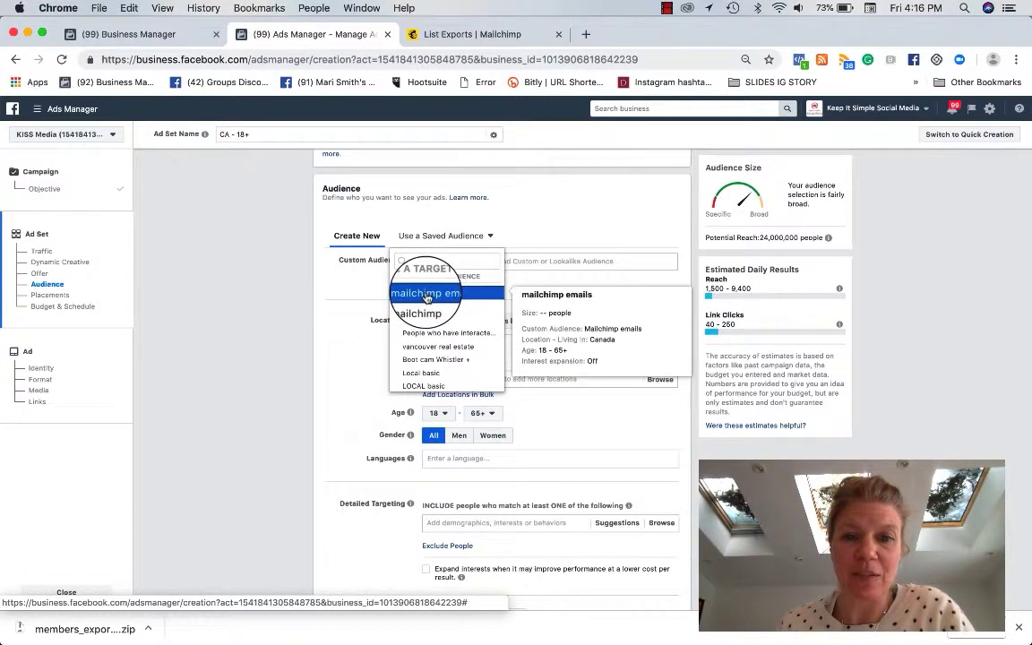
click(353, 296)
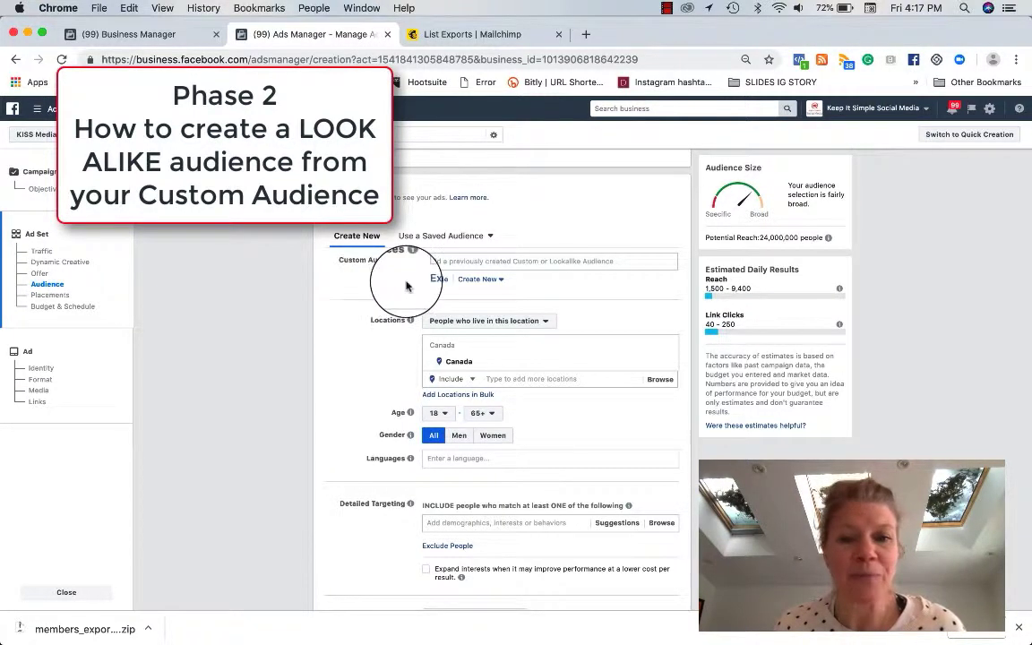
Step: Start a new Lookalike Audience and choose the Mailchimp emails custom audience from the other sources as its source
click(499, 280)
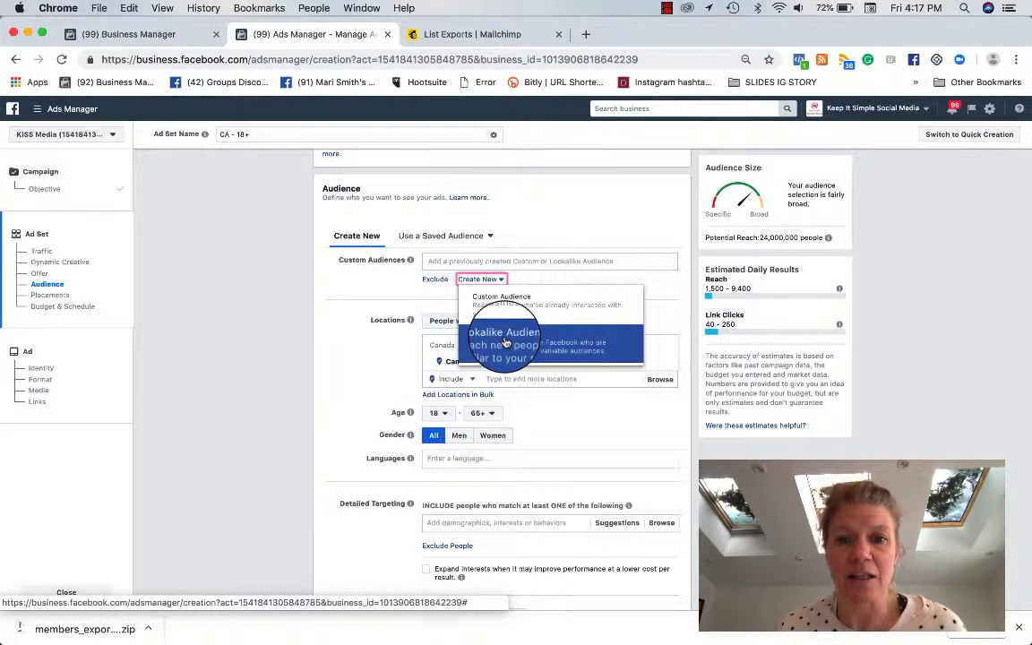
click(506, 342)
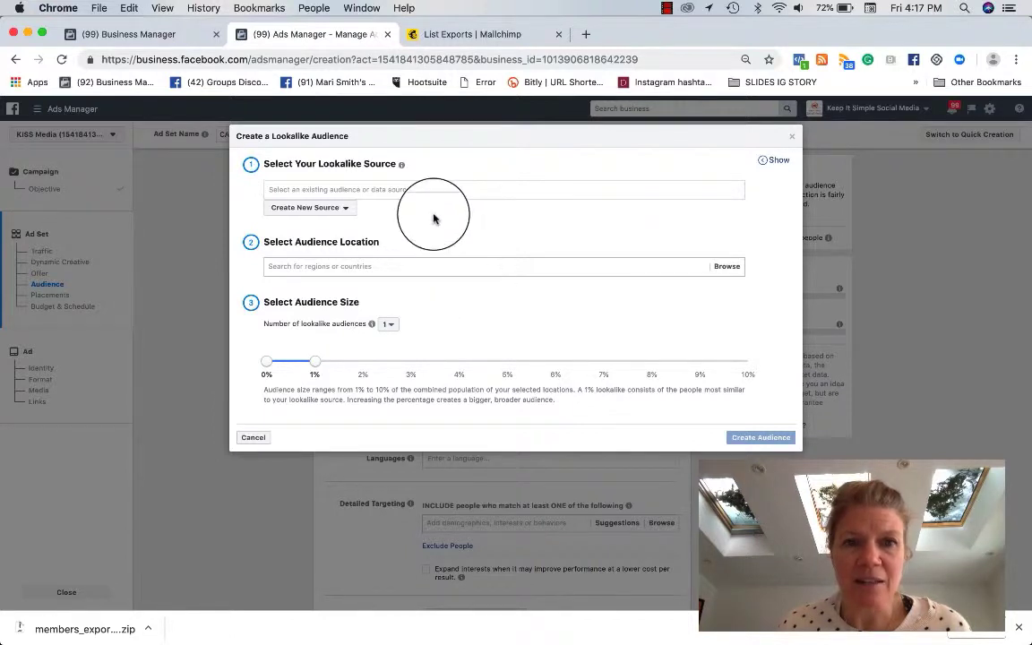
click(409, 197)
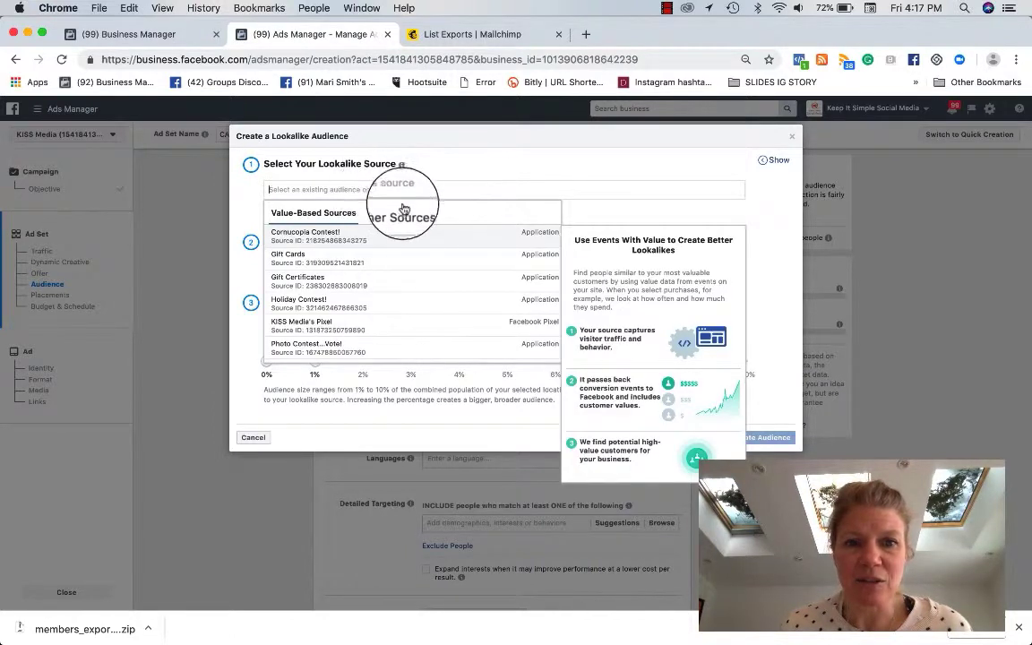
click(403, 215)
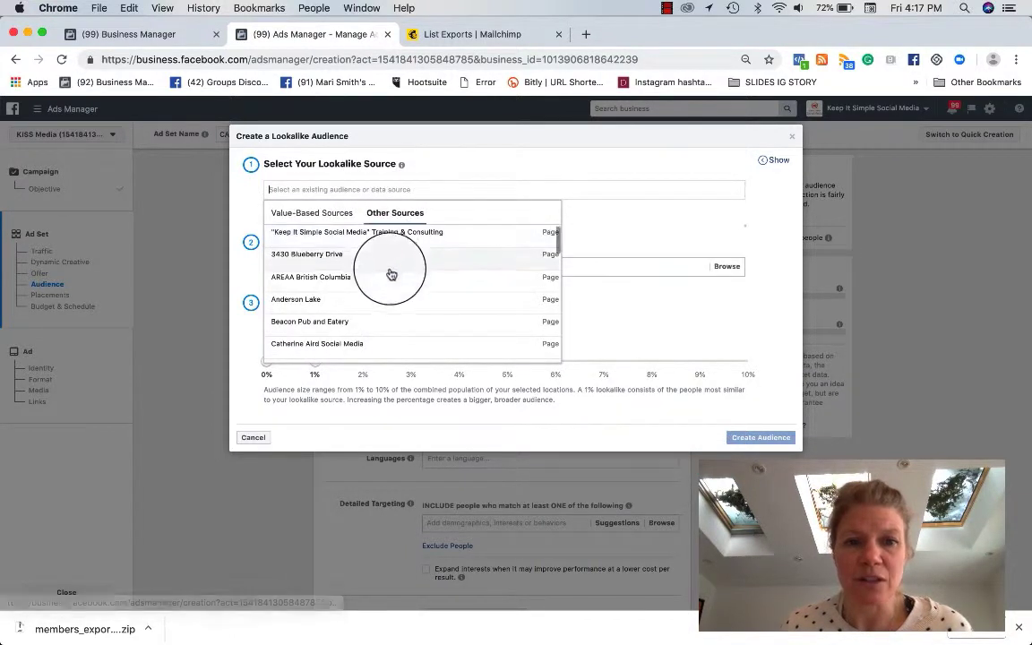
scroll(390, 275, down, 1)
scroll(391, 275, down, 6)
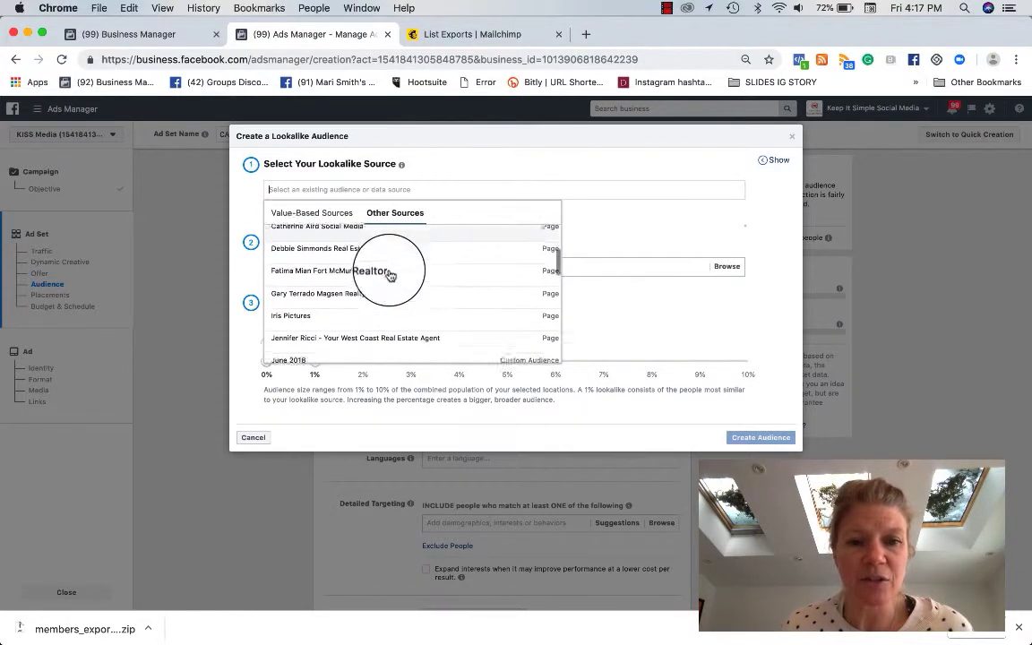
scroll(391, 275, down, 4)
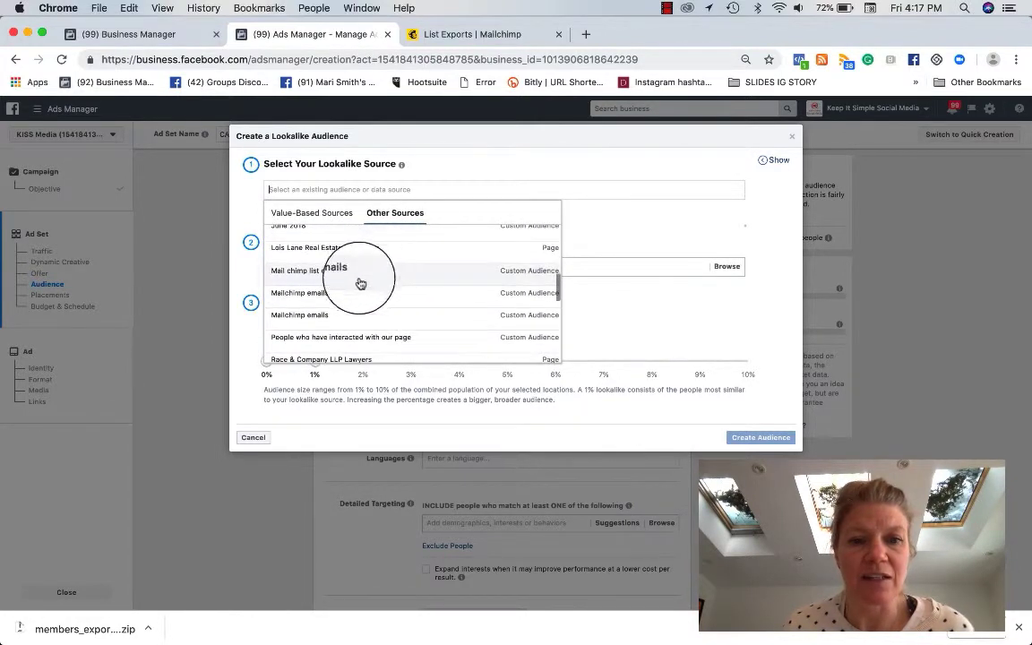
click(312, 297)
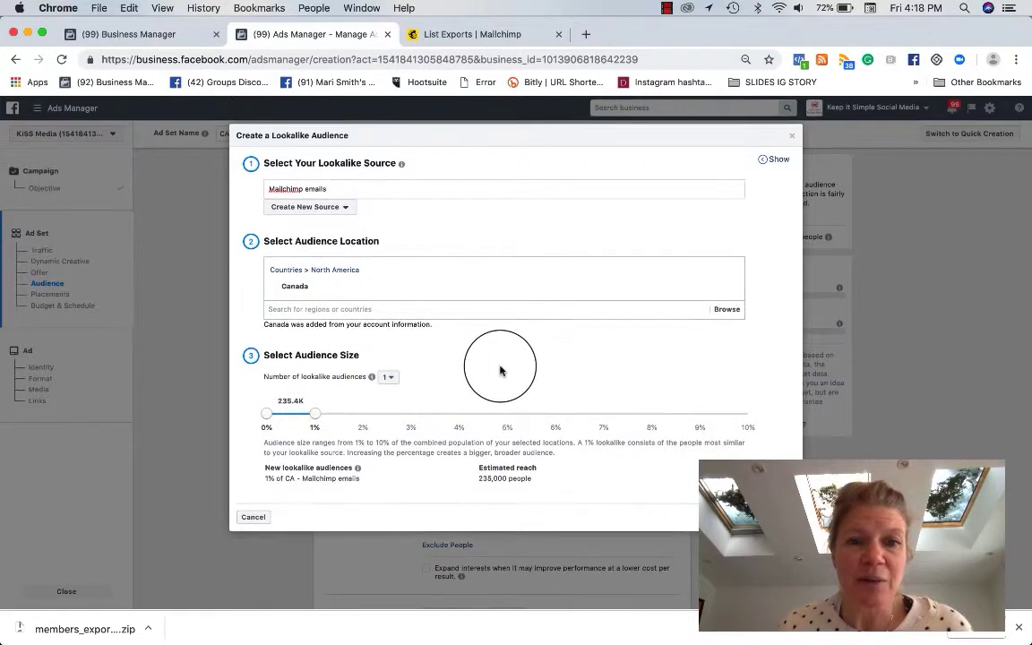
Step: Search the lookalike audience locations for "bri", then clear the search text
click(317, 310)
text(bri)
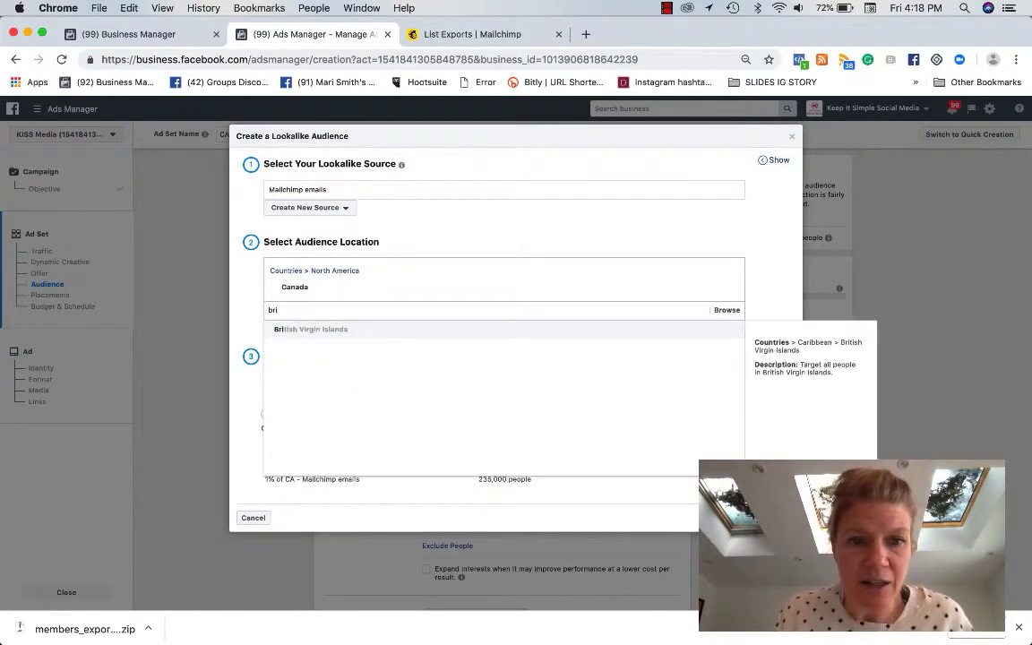
key(BackSpace)
key(BackSpace)
key(BackSpace)
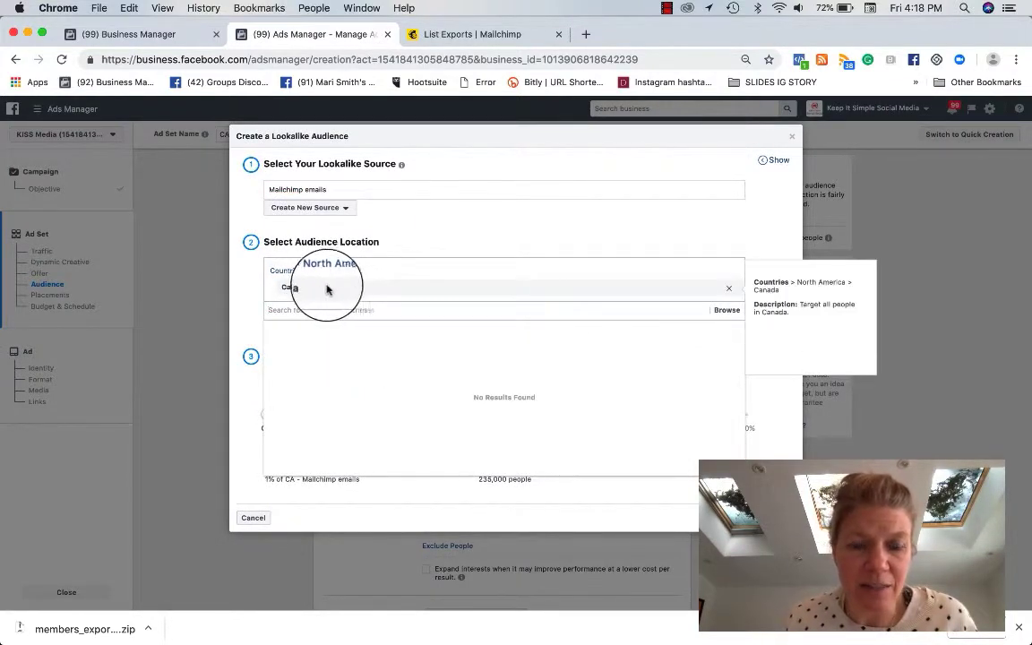
Step: Try to create a single 1% lookalike audience for Canada from the Mailchimp emails source, then cancel the lookalike setup
click(252, 294)
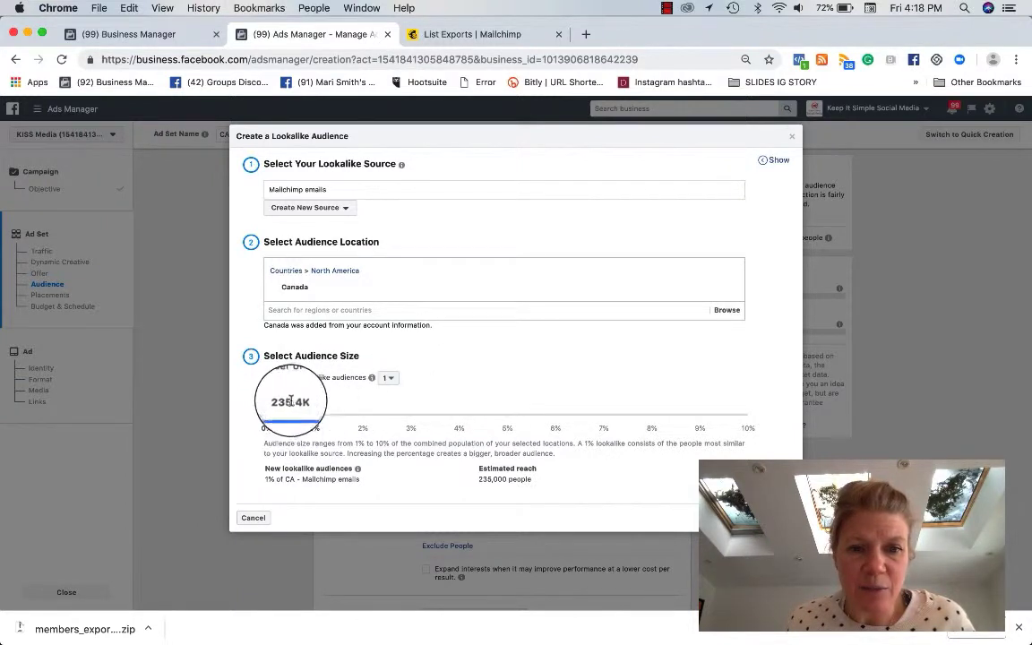
mouse_move(321, 415)
mouse_down()
mouse_move(364, 418)
mouse_move(316, 415)
mouse_up()
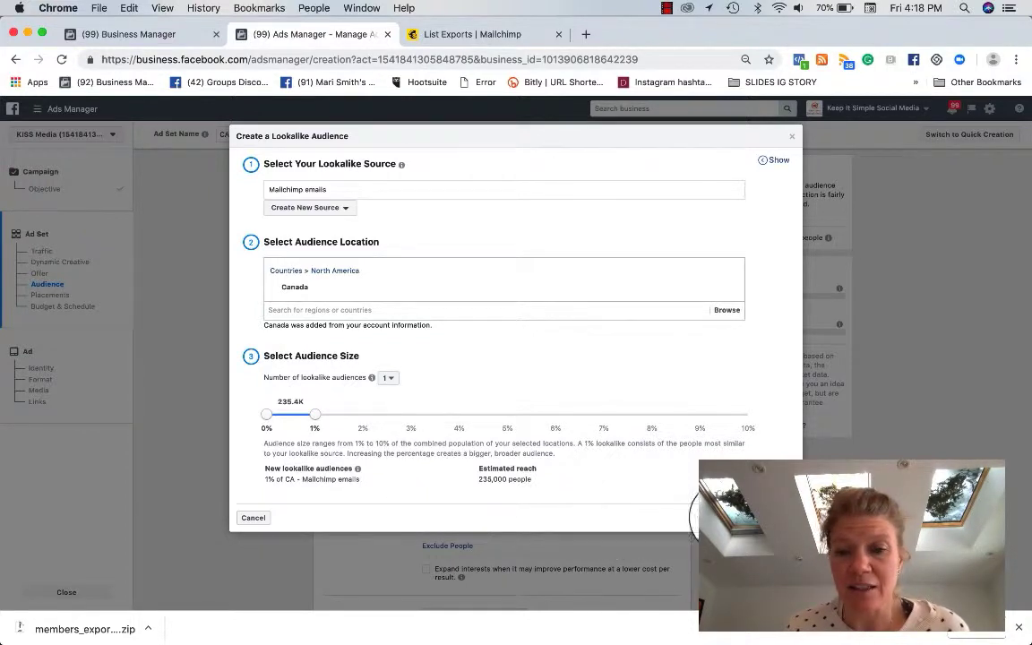
click(760, 518)
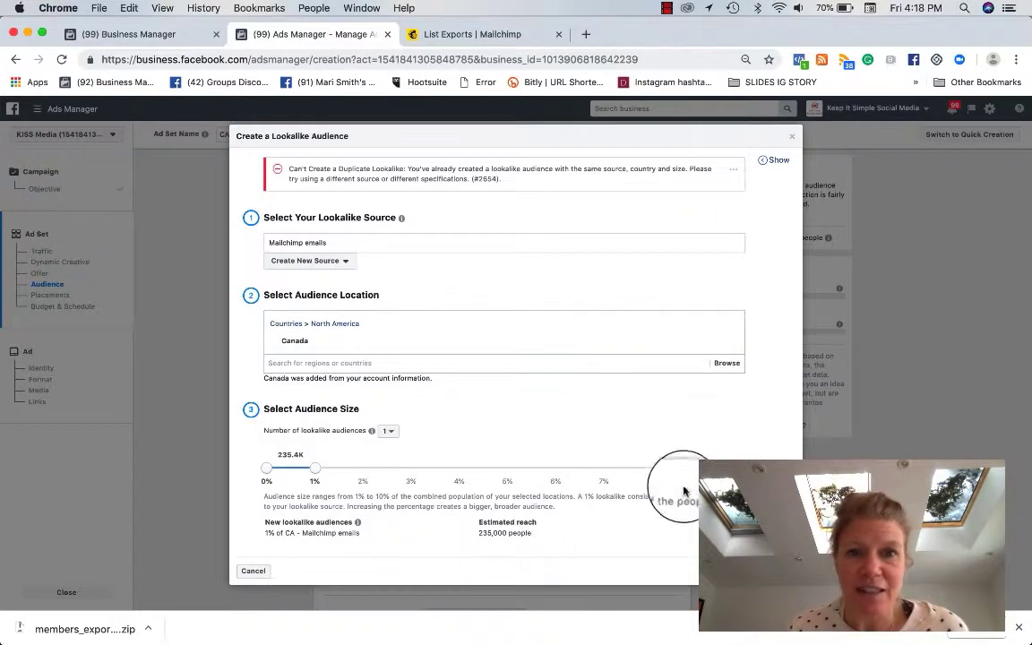
click(756, 570)
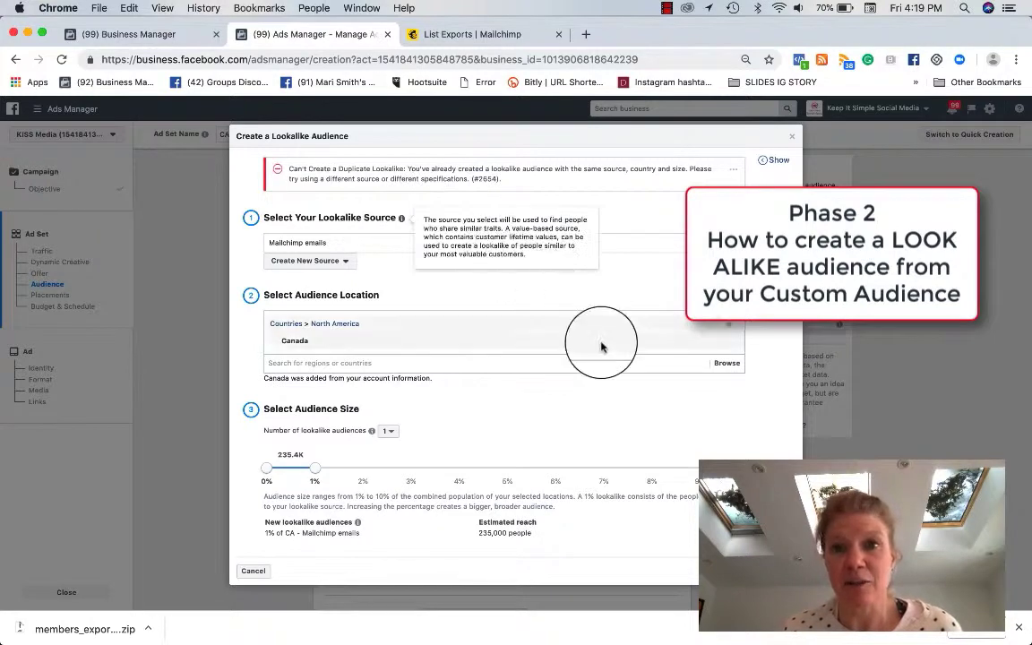
click(250, 571)
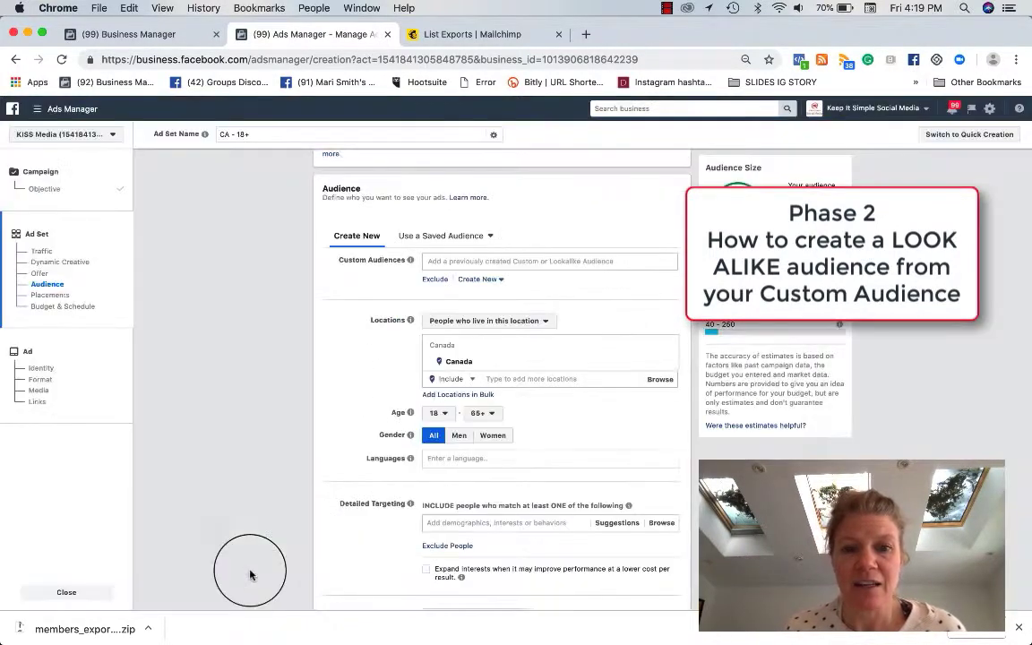
Step: Examine the details of the mailchimp audience among the saved audiences, then close the list without selecting it
click(489, 238)
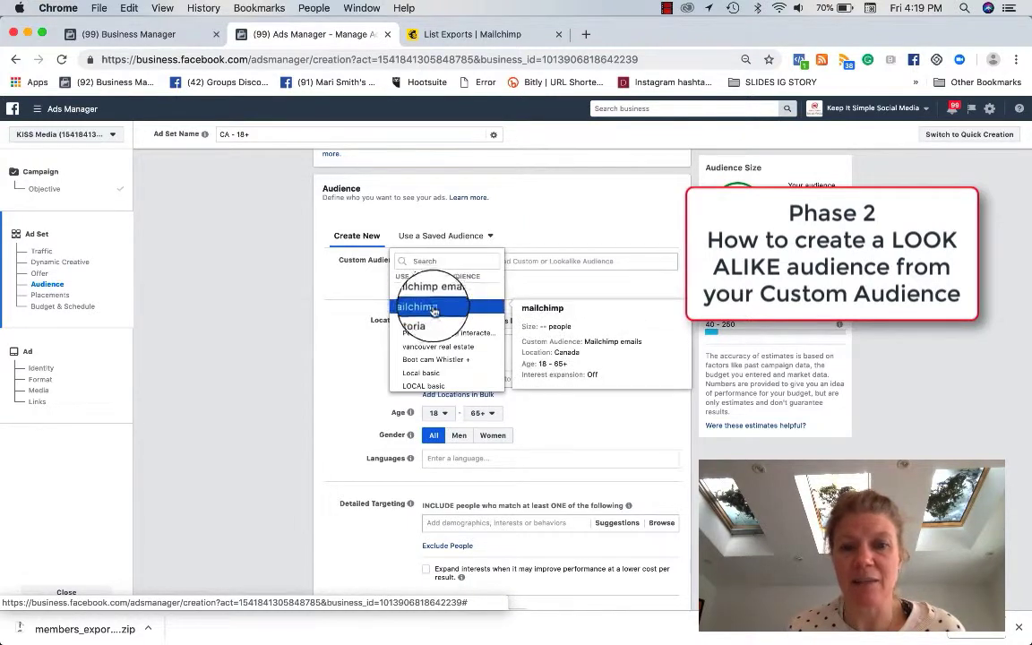
click(297, 306)
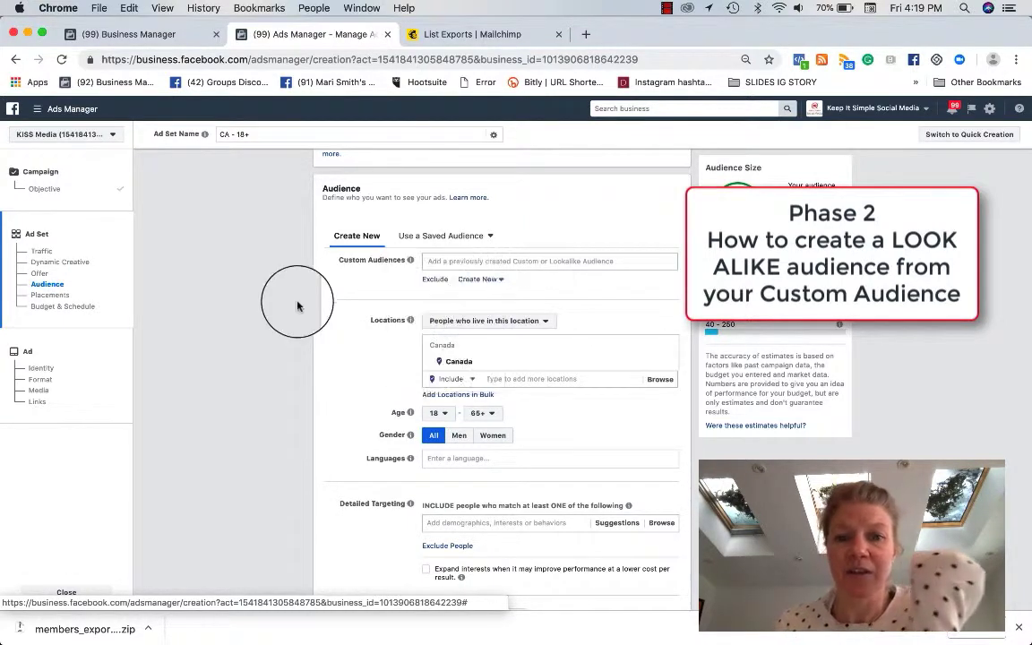